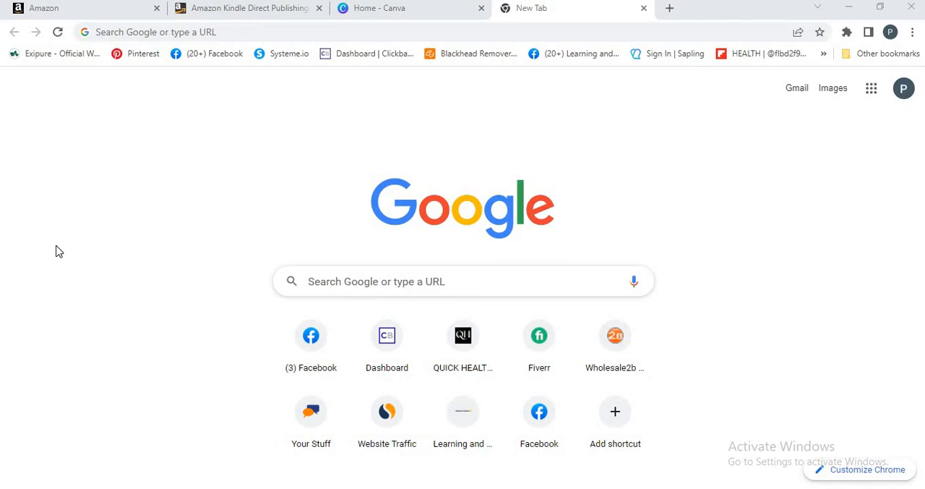
- Switch to the Kindle Direct Publishing bookshelf and start creating a new Kindle eBook title
click(202, 12)
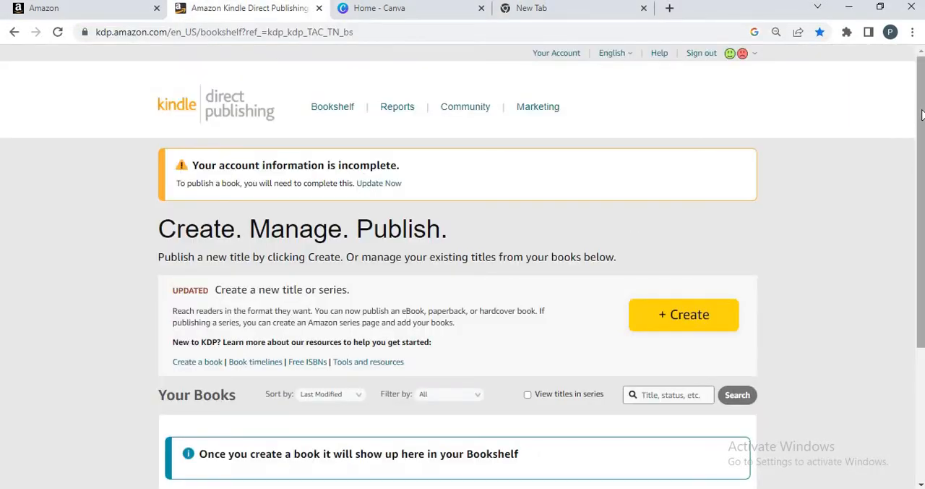
mouse_move(921, 114)
mouse_down()
mouse_move(921, 125)
mouse_move(921, 118)
mouse_up()
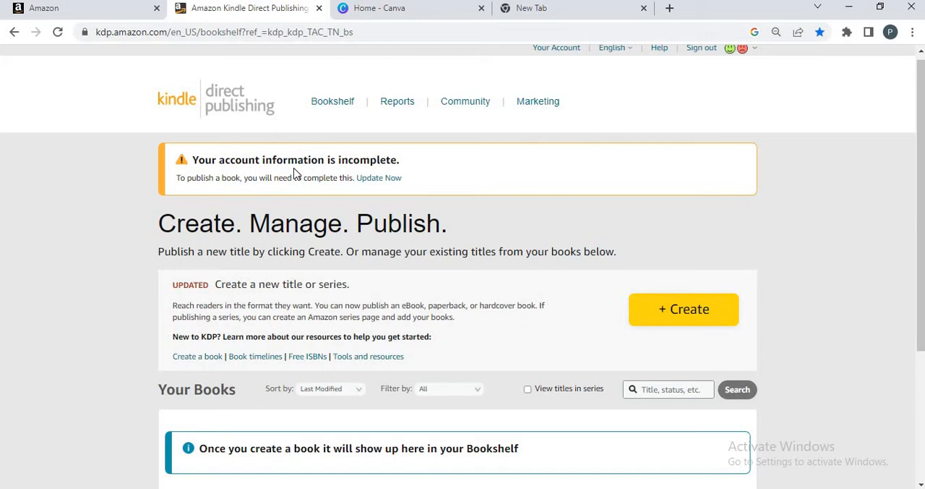
click(666, 313)
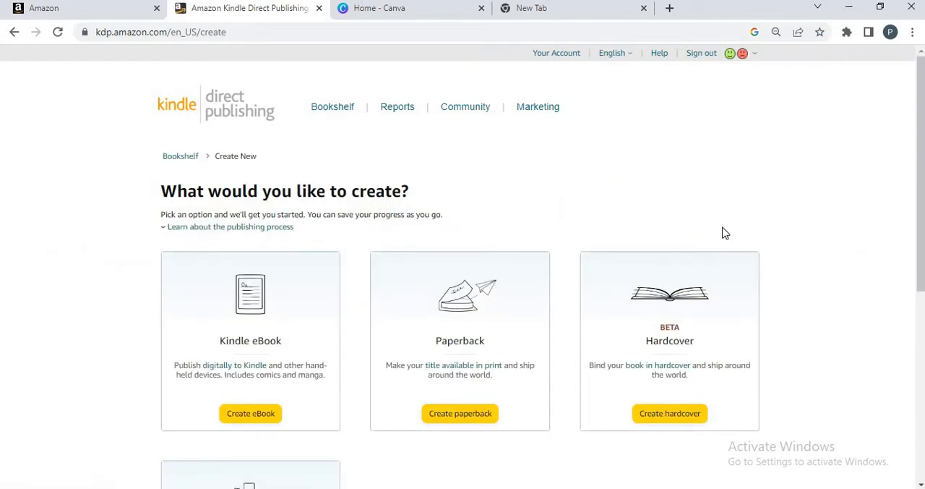
drag(921, 149, 920, 239)
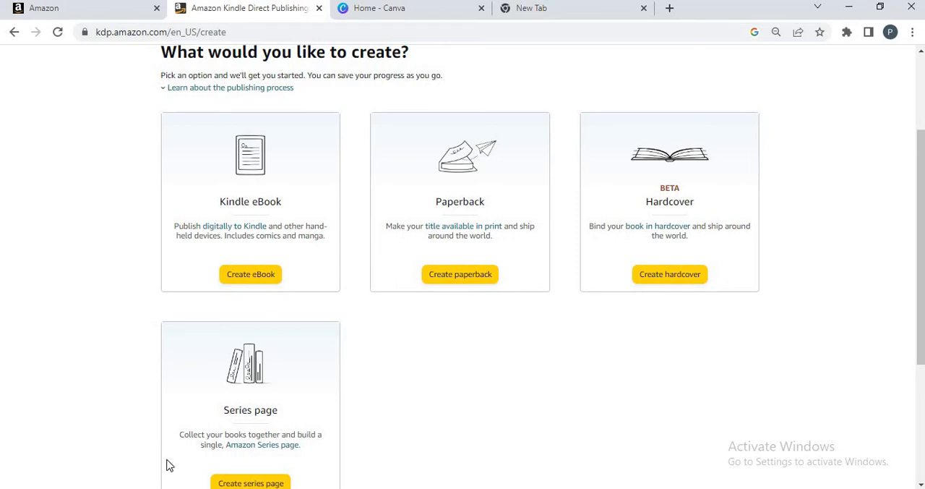
click(261, 280)
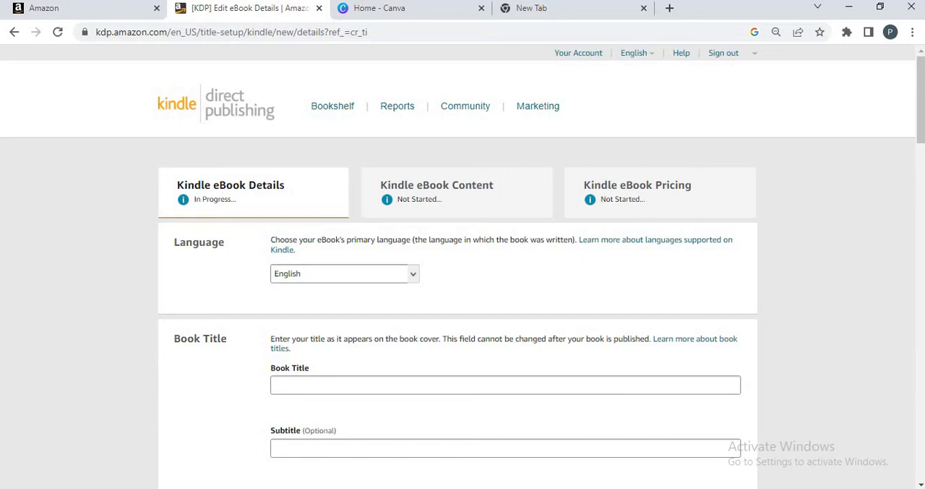
- Enter "Anxiety Diorder" as the book title
drag(920, 108, 919, 139)
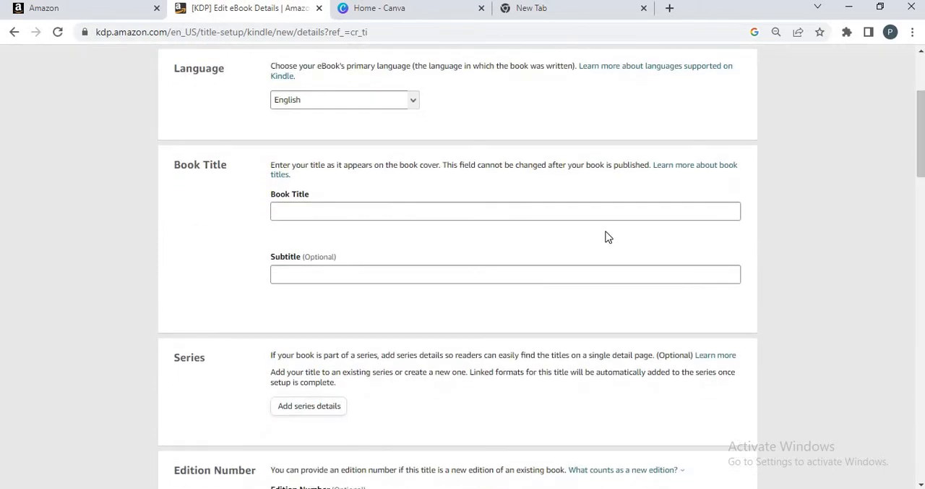
click(443, 211)
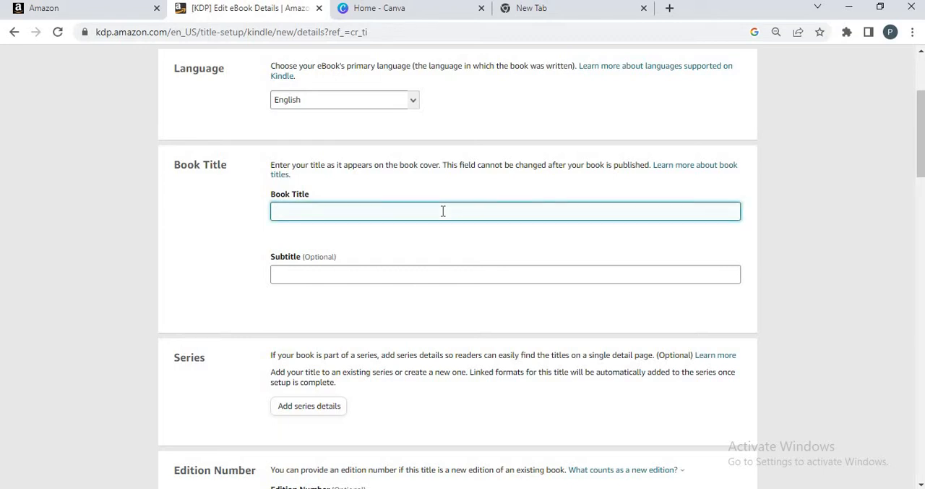
text(Anxiety Diorder)
- Enter the primary author's first and last name, leaving the subtitle, series and edition number empty
drag(919, 160, 920, 177)
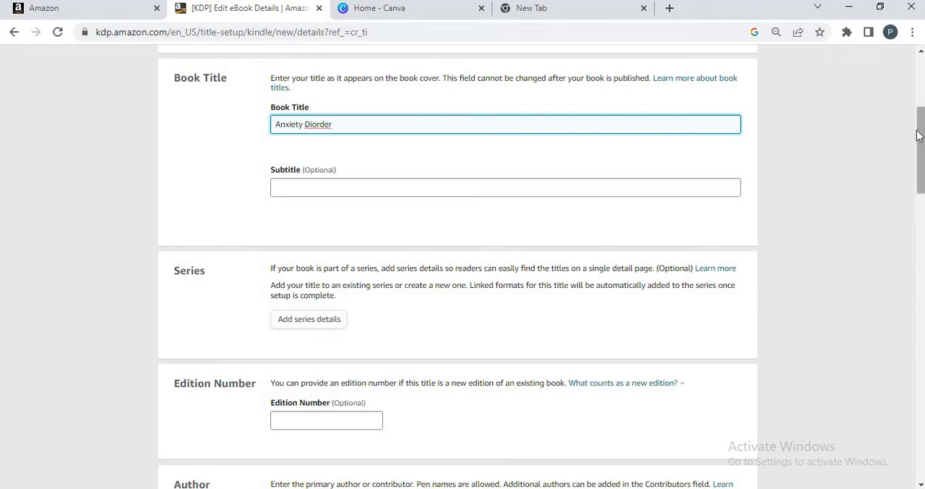
scroll(923, 134, down, 2)
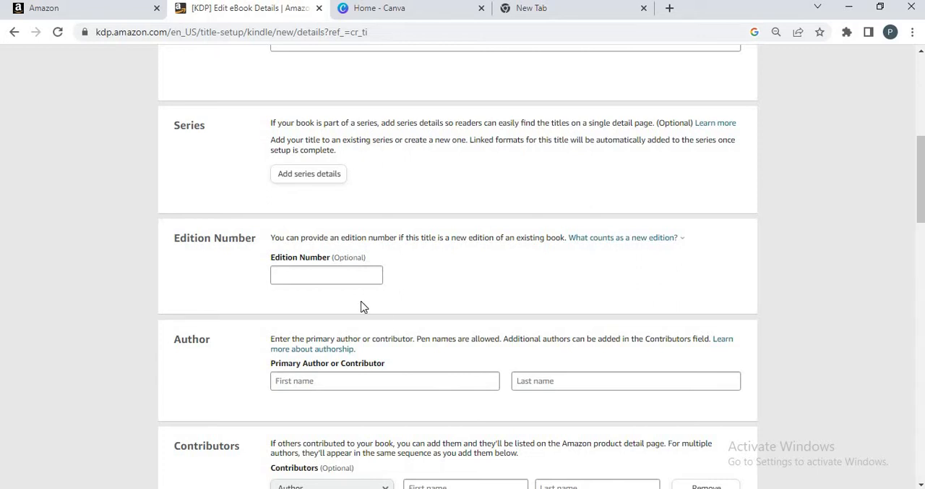
click(346, 381)
text(A)
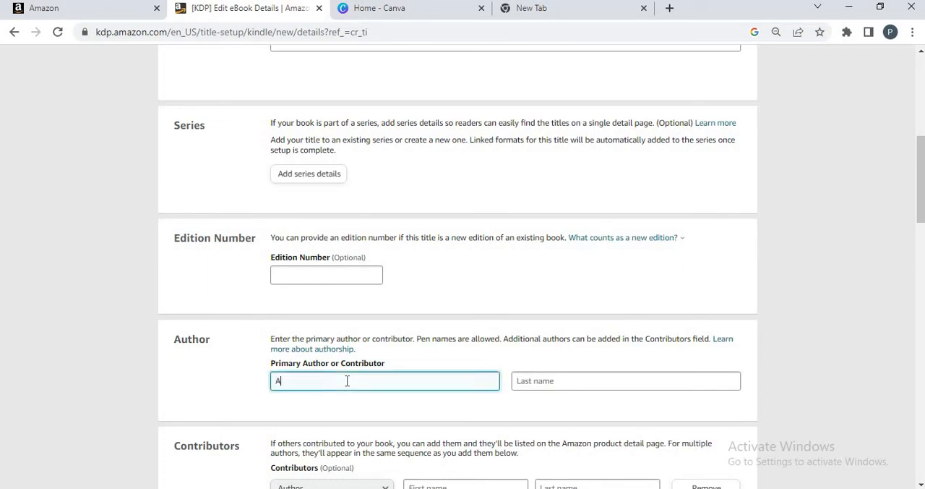
text(rbab)
click(540, 381)
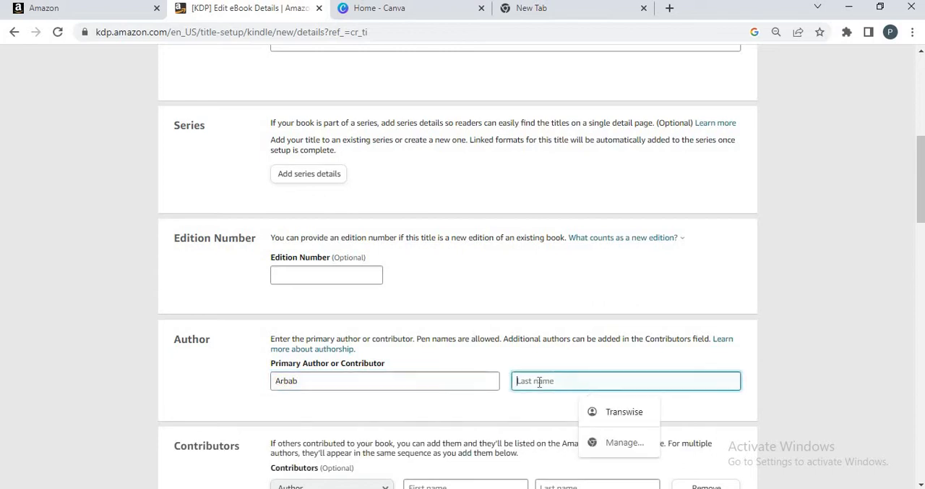
text(zahoor)
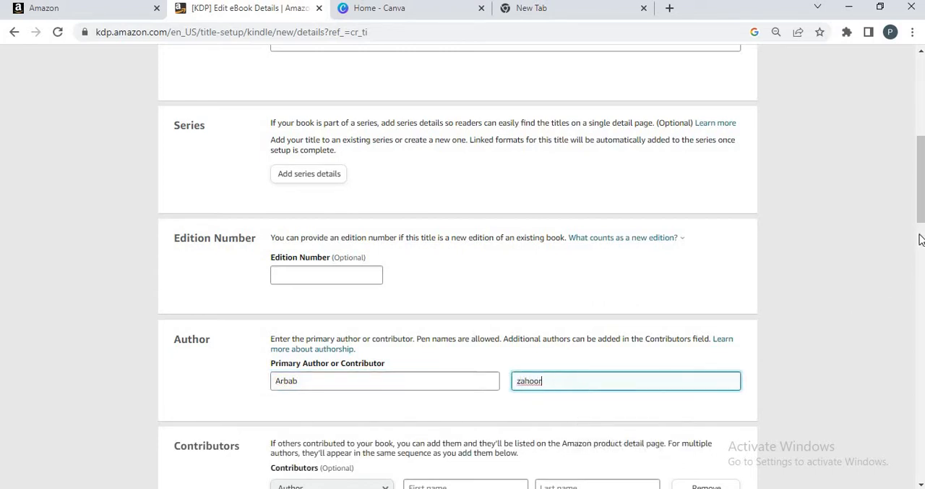
- In the spare browser tab, search Google for Amazon and open the Amazon.com store
drag(919, 211, 903, 237)
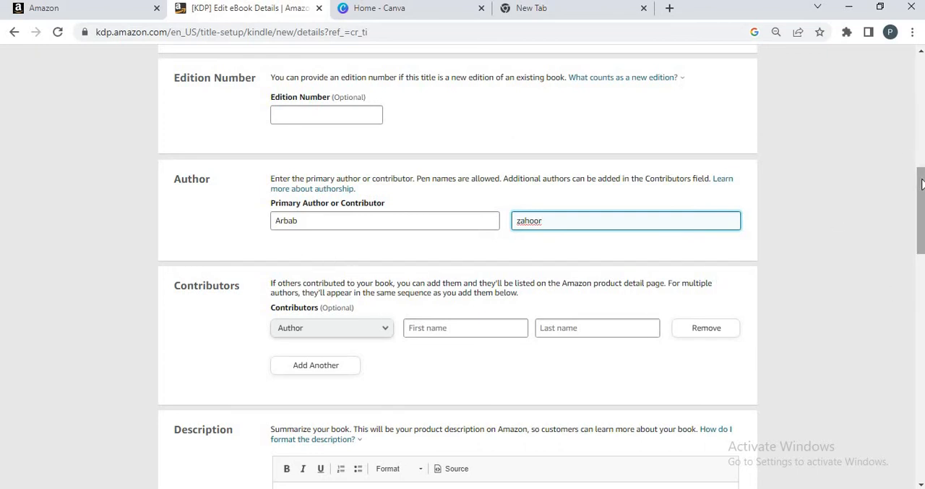
drag(920, 185, 913, 231)
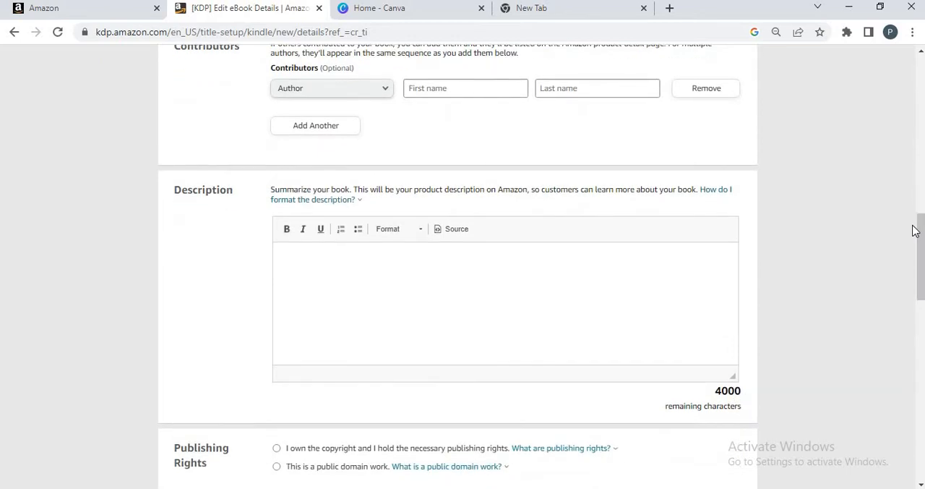
click(514, 13)
click(360, 282)
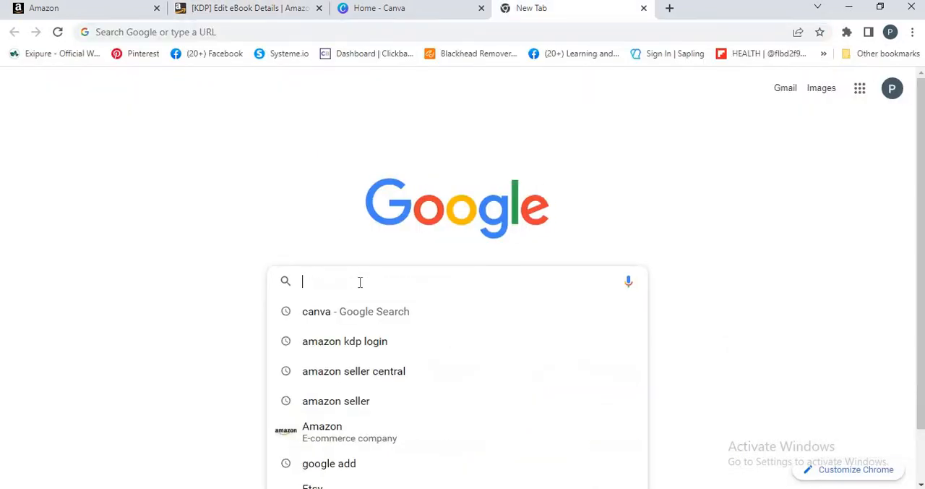
click(325, 434)
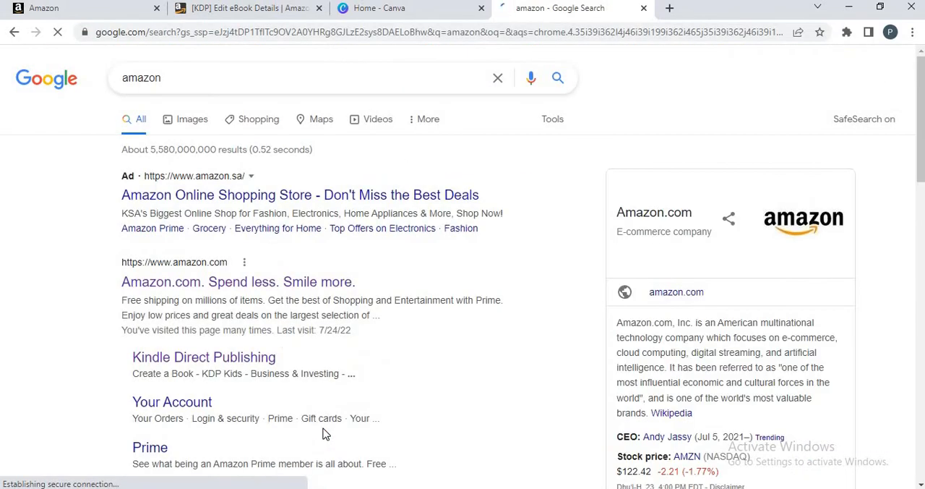
click(183, 284)
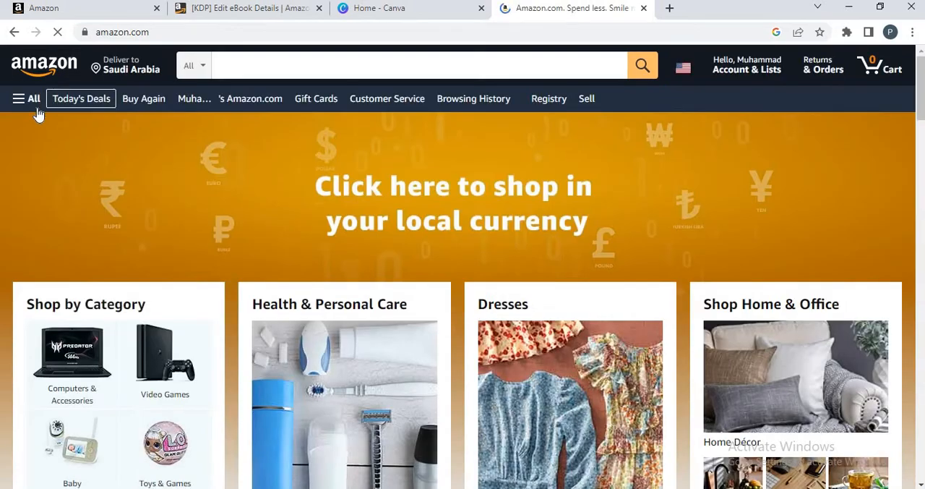
- Open the Kindle Kids product page under Kindle E-readers & Books and bring its bullet-point description into view
click(29, 100)
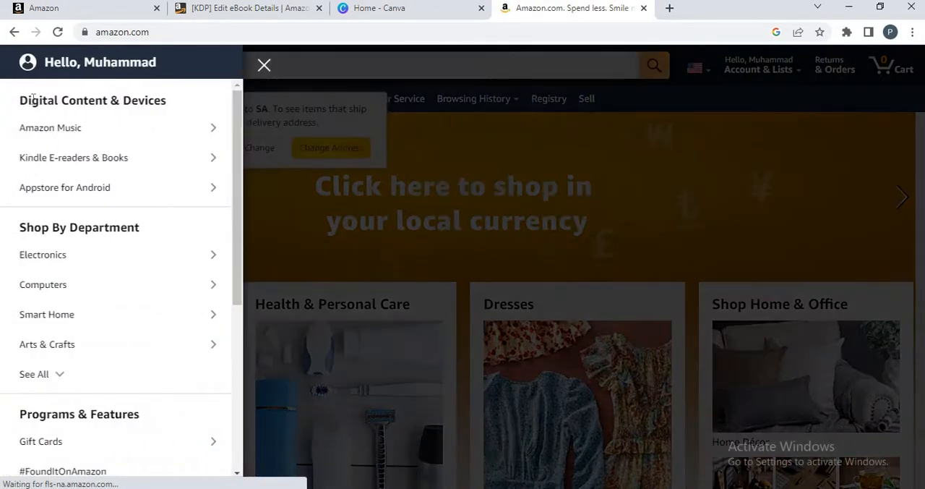
click(61, 165)
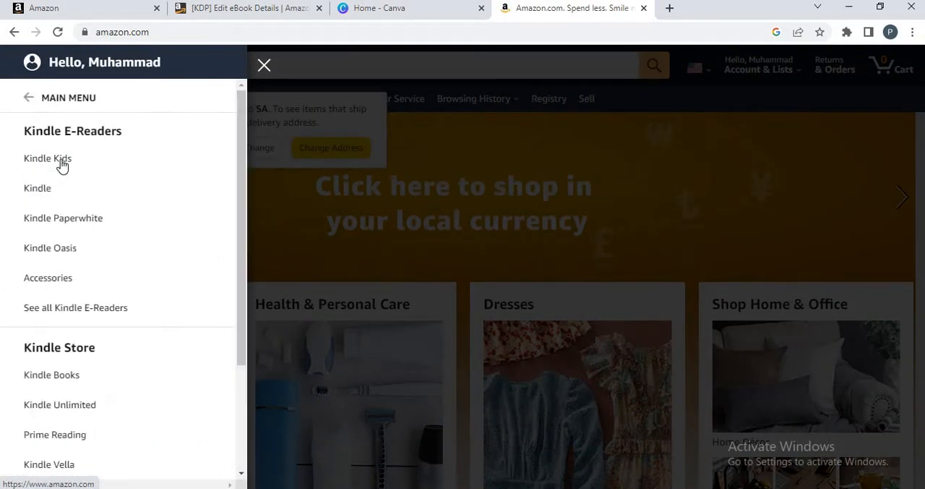
click(62, 165)
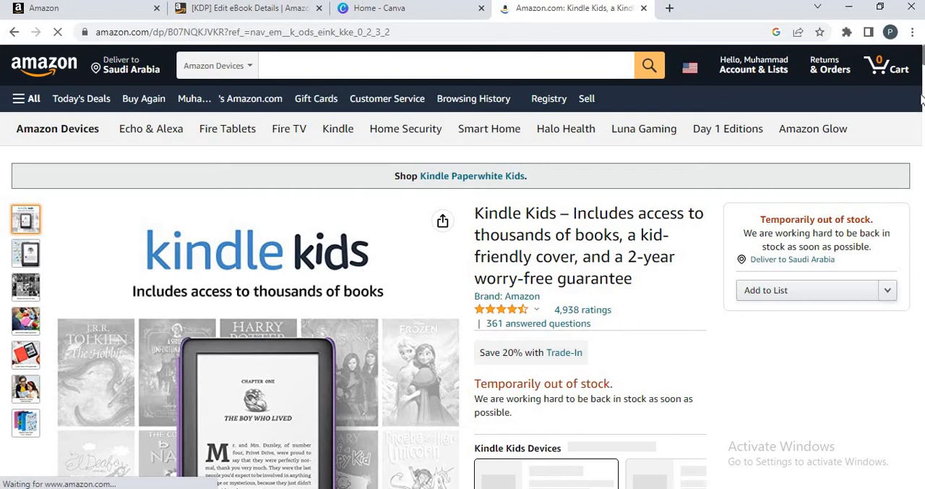
scroll(922, 68, down, 4)
mouse_move(922, 75)
mouse_down()
mouse_move(922, 66)
mouse_move(922, 77)
mouse_up()
scroll(923, 81, down, 3)
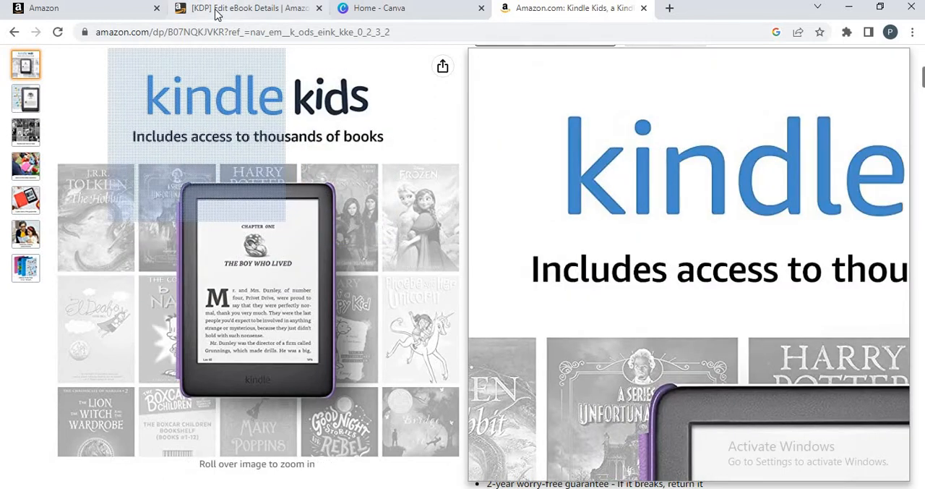
- Return to the eBook details form and enter "what" as a heading line in the book description
click(217, 11)
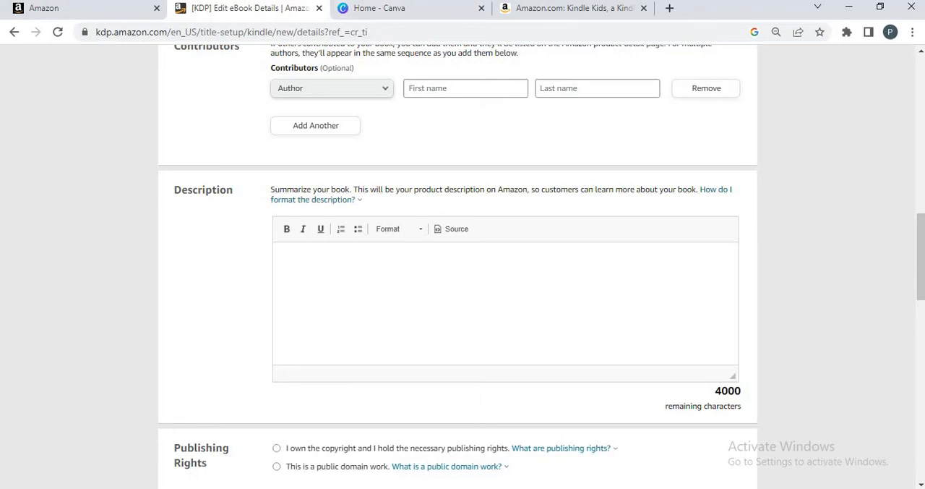
mouse_move(923, 269)
mouse_down()
mouse_move(923, 152)
mouse_move(921, 264)
mouse_up()
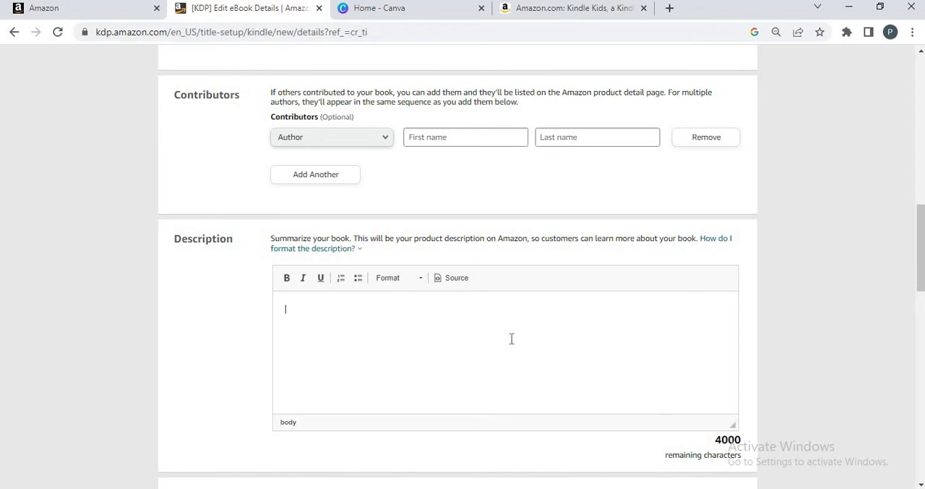
text(what)
key(Return)
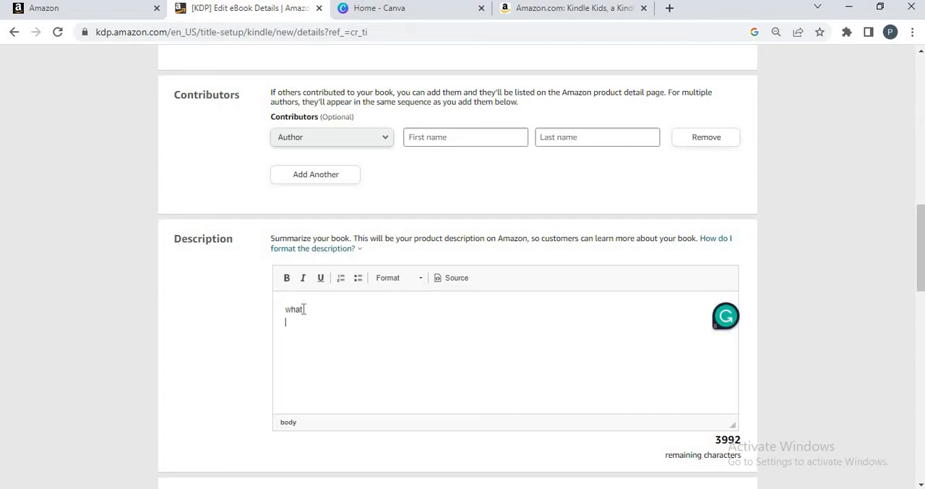
- Format the "what" heading as bold, underlined and italic, and add a line of filler text below it
drag(304, 309, 281, 309)
click(287, 281)
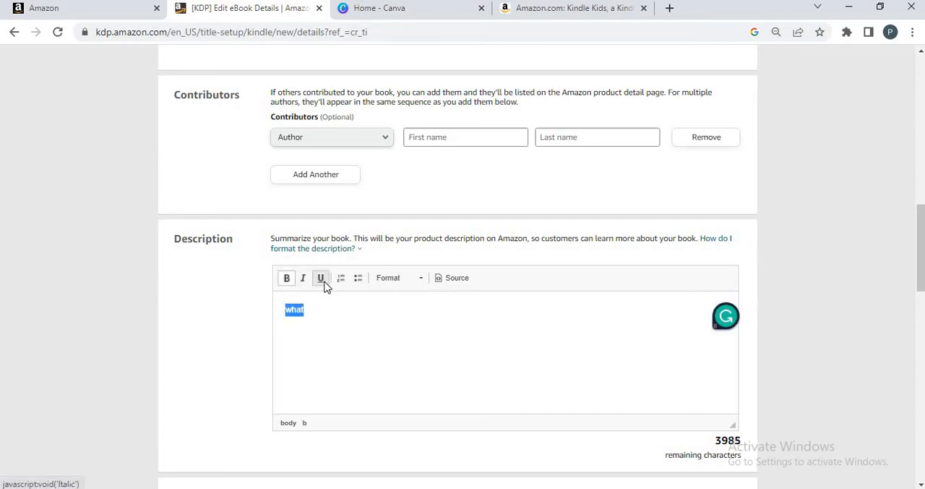
click(321, 281)
click(305, 282)
click(332, 335)
text(difjsdlifdkvjdvj)
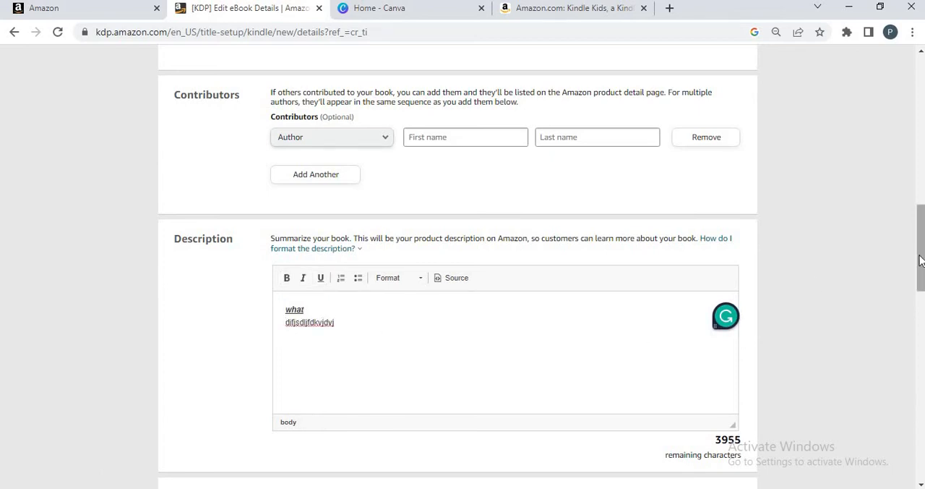
- Replace the entire book description with the Kindle Kids bullets copied from the Amazon page, from "Includes a Kindle" through "When a child"
drag(919, 253, 916, 281)
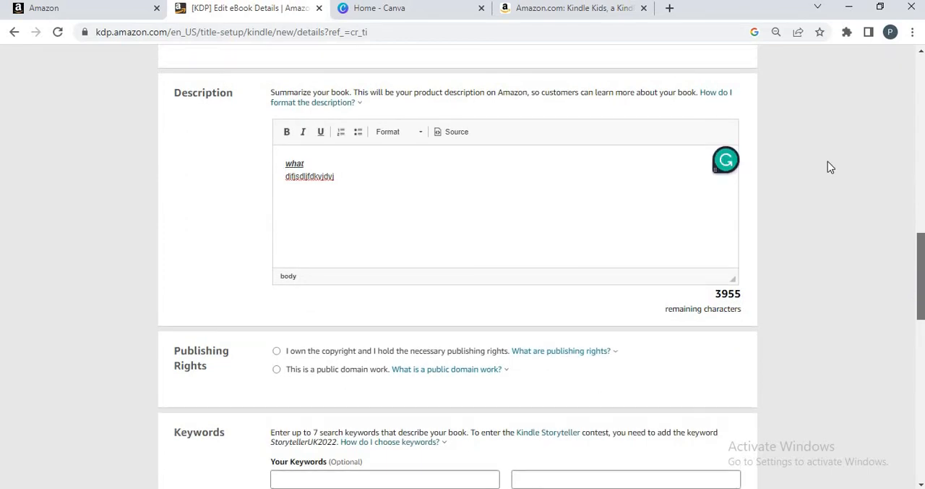
click(573, 8)
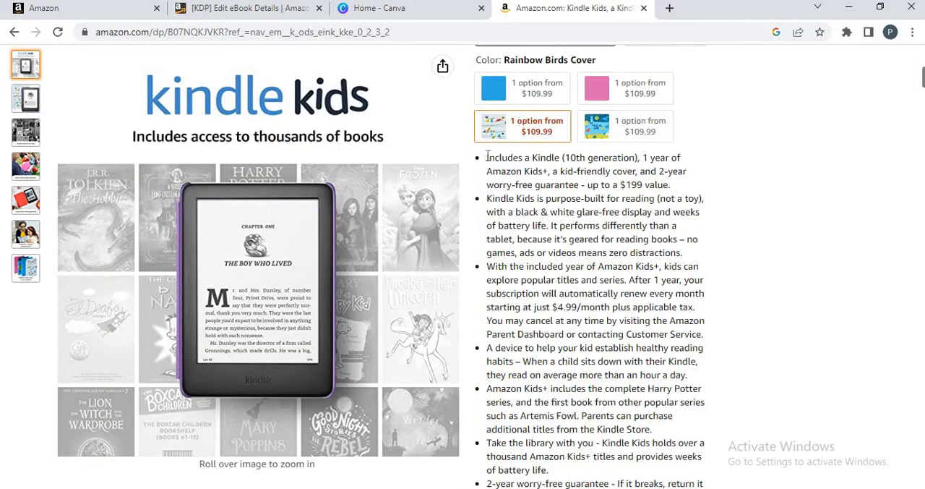
drag(488, 157, 579, 361)
key(ctrl+c)
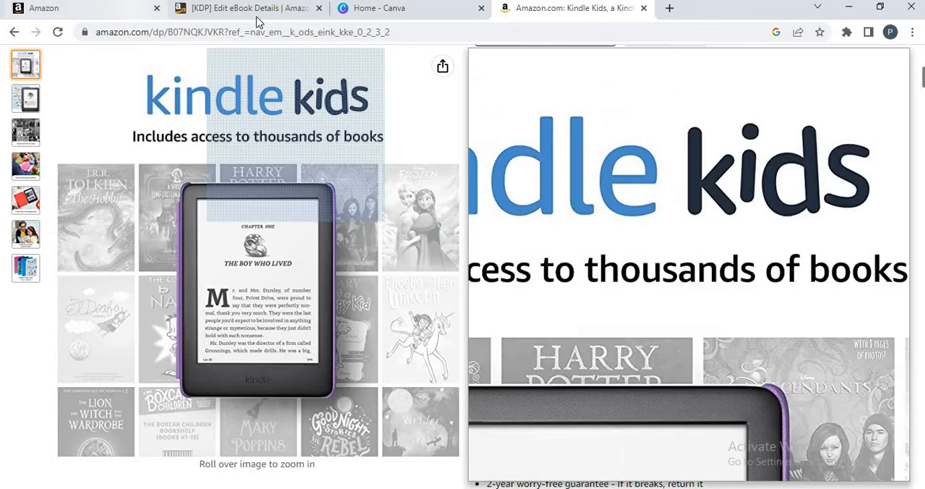
click(186, 12)
click(348, 185)
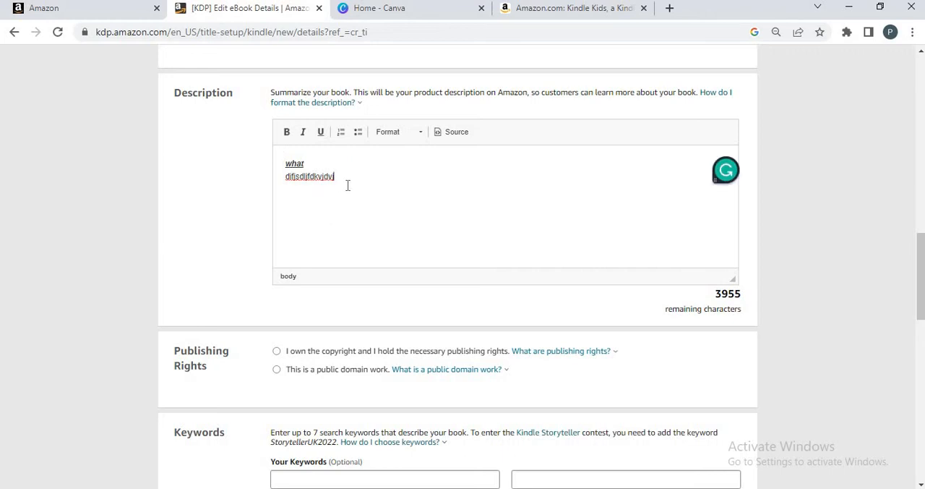
key(ctrl+a)
key(ctrl+v)
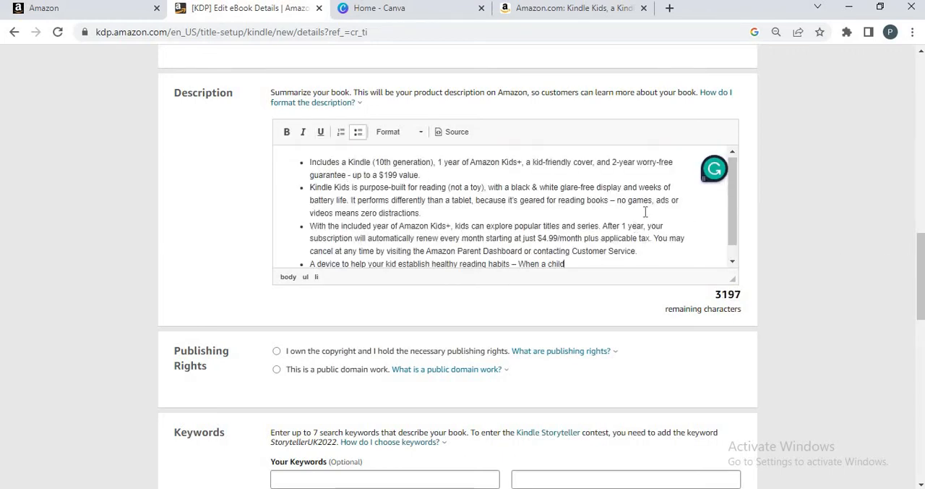
- Make the words "Includes a Kindle" in the first description bullet bold and underlined
drag(732, 218, 736, 152)
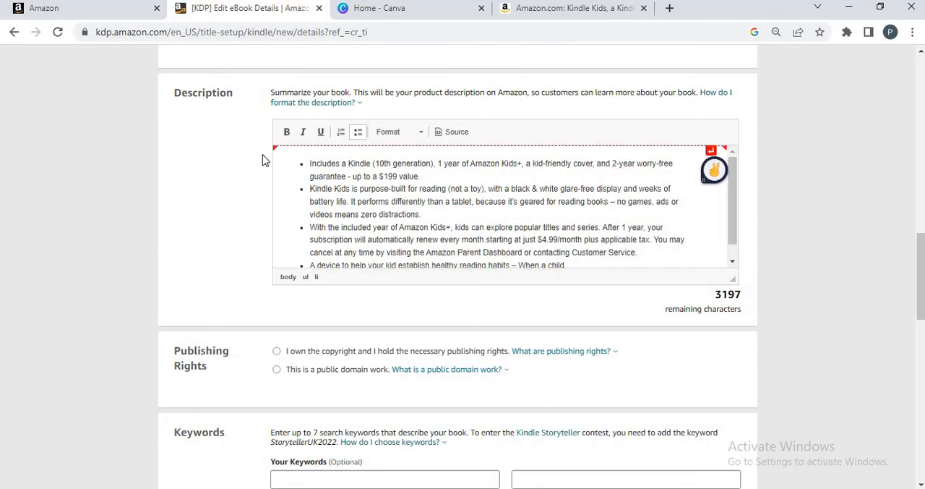
drag(309, 165, 374, 163)
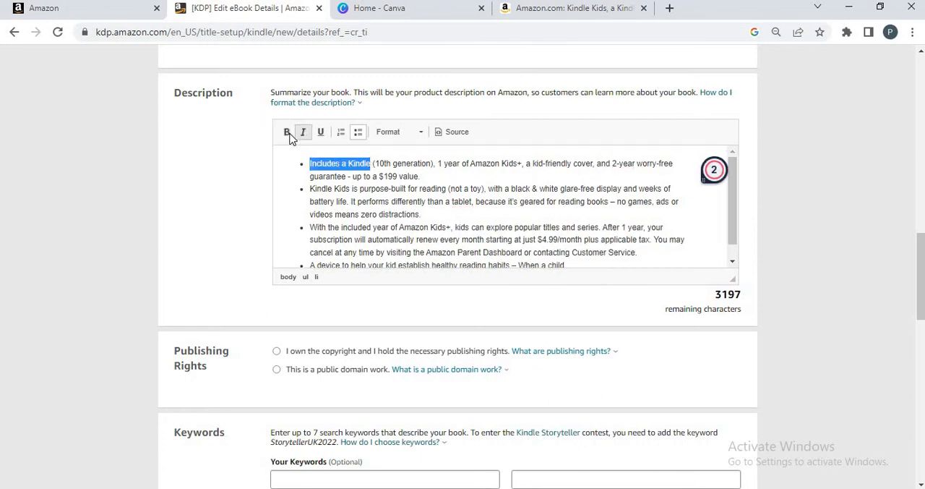
click(287, 132)
click(320, 132)
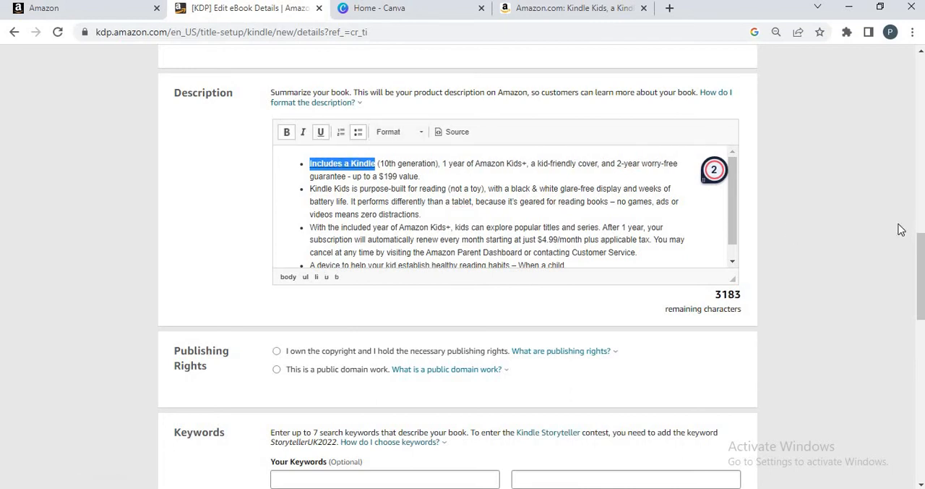
scroll(917, 266, down, 2)
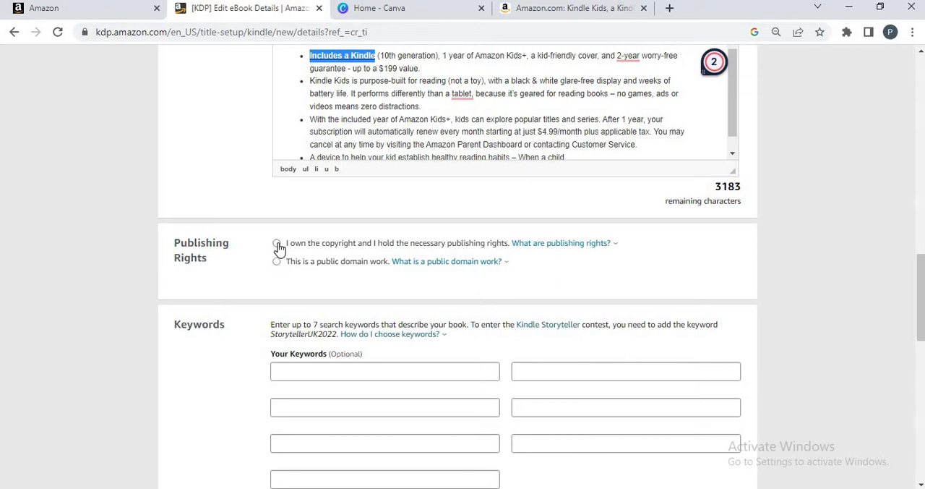
- Declare ownership of the copyright and the necessary publishing rights for the eBook
click(277, 245)
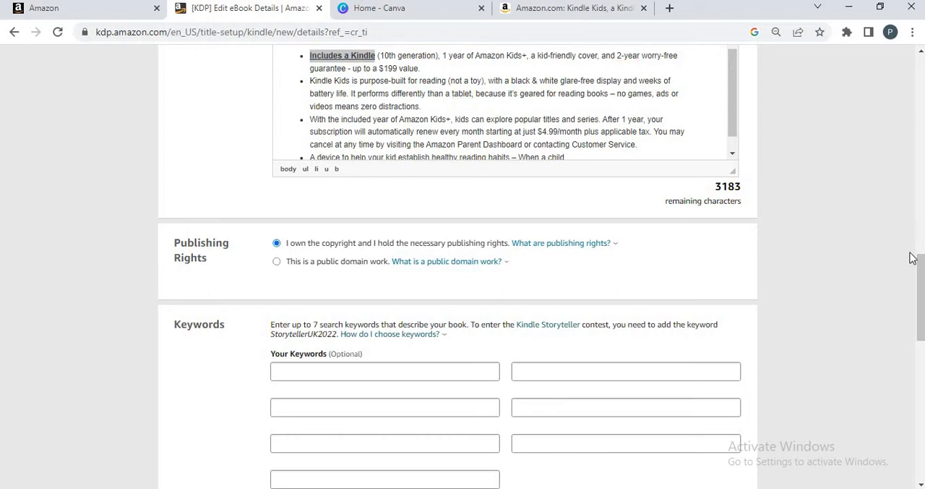
drag(915, 275, 918, 295)
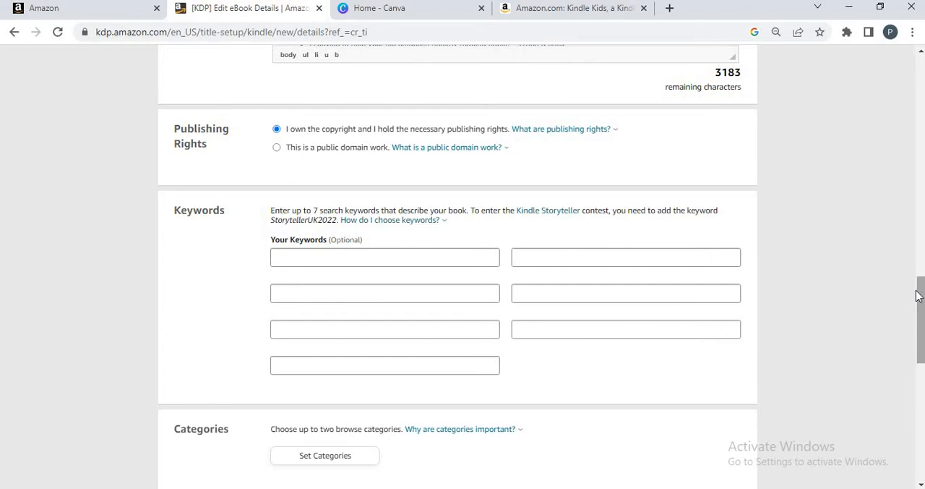
click(544, 9)
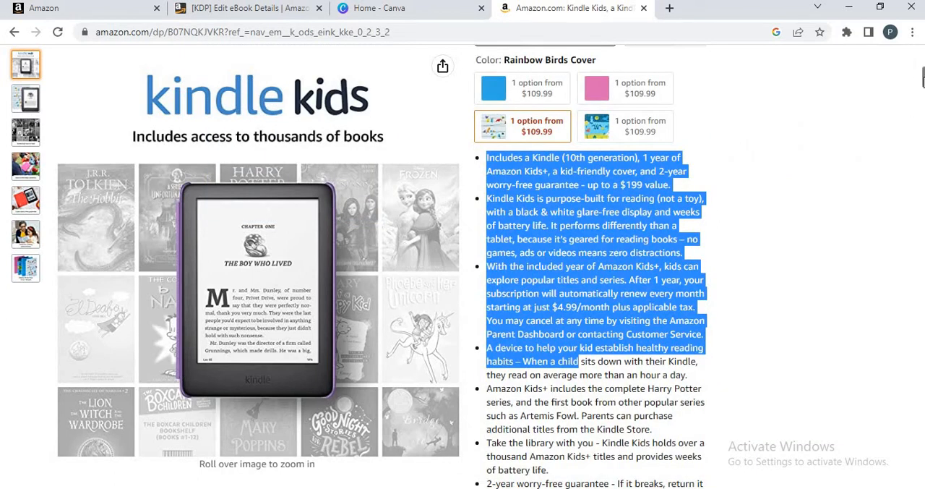
drag(923, 80, 923, 52)
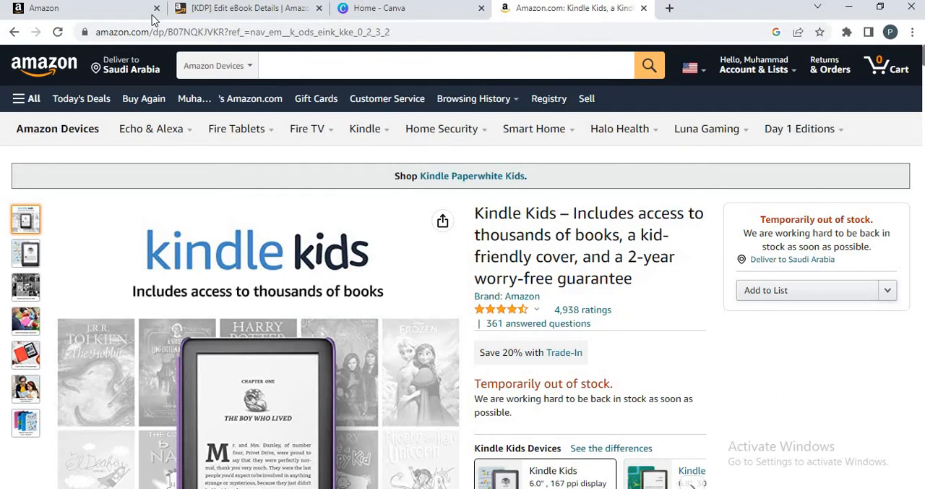
click(203, 18)
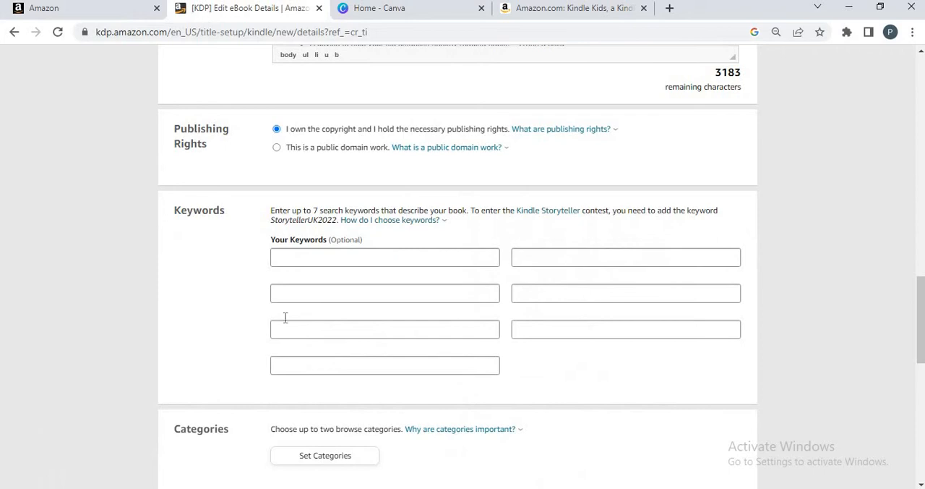
- Enter the keywords "anxirty", "stress" and "disorder" in the first three fields of the first keyword column
click(295, 261)
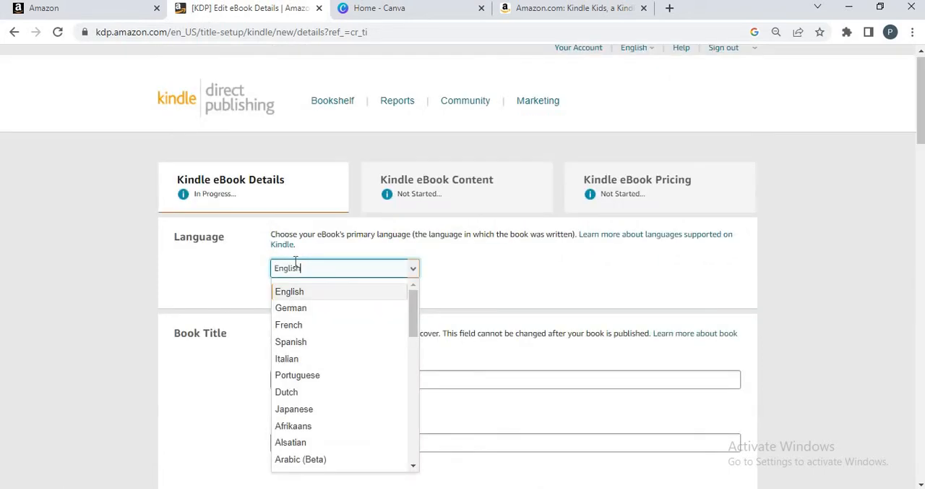
click(535, 276)
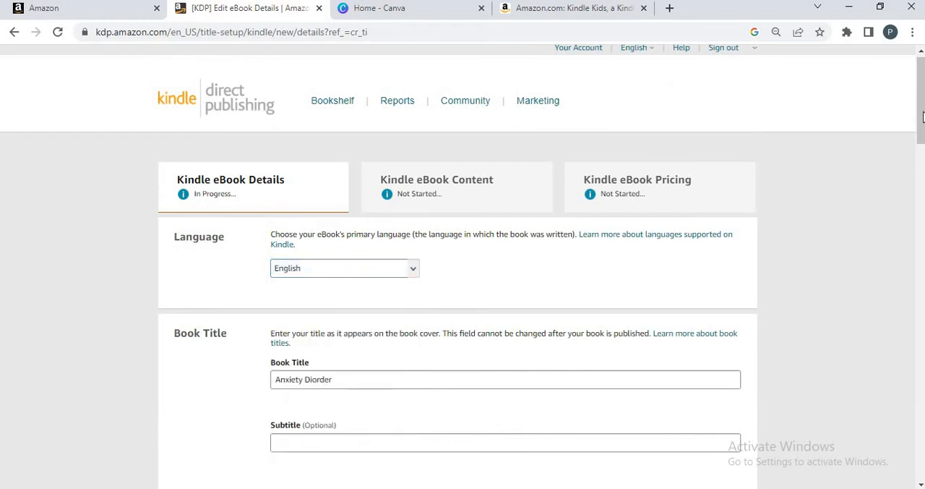
drag(920, 123, 914, 268)
scroll(914, 267, down, 6)
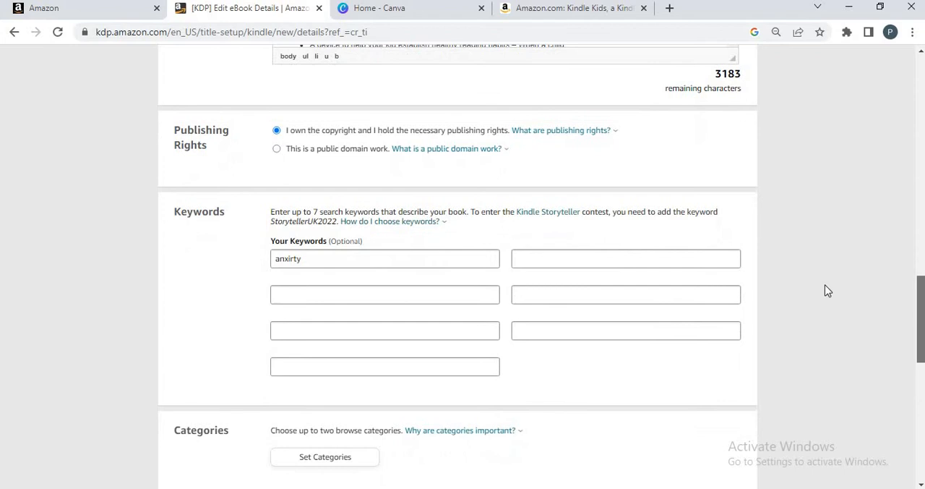
click(320, 294)
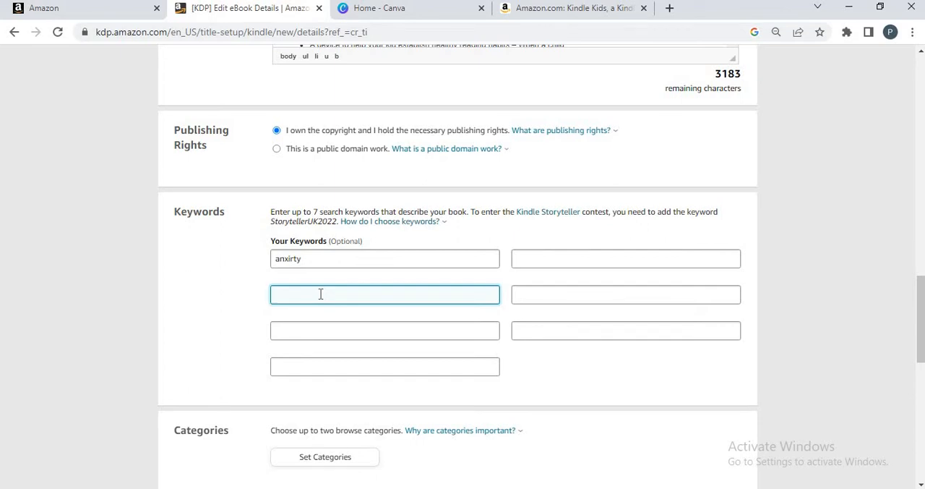
click(288, 330)
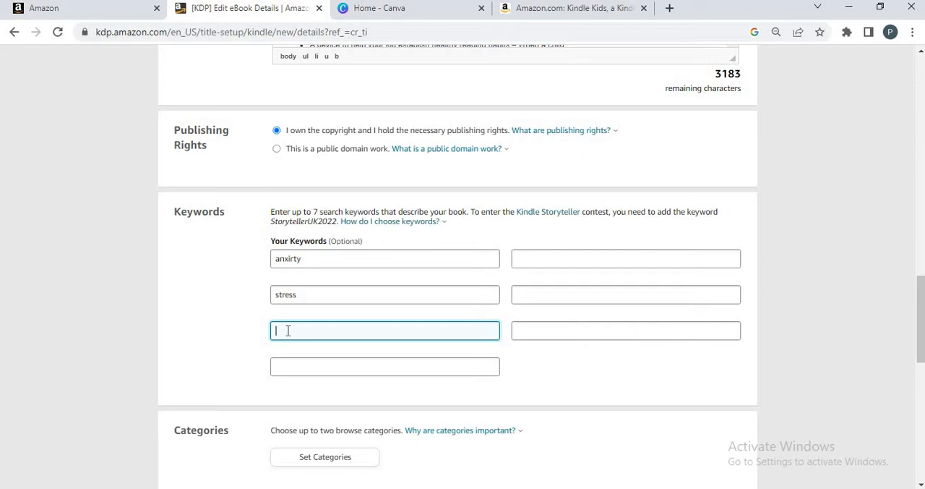
text(disorder)
scroll(639, 286, down, 3)
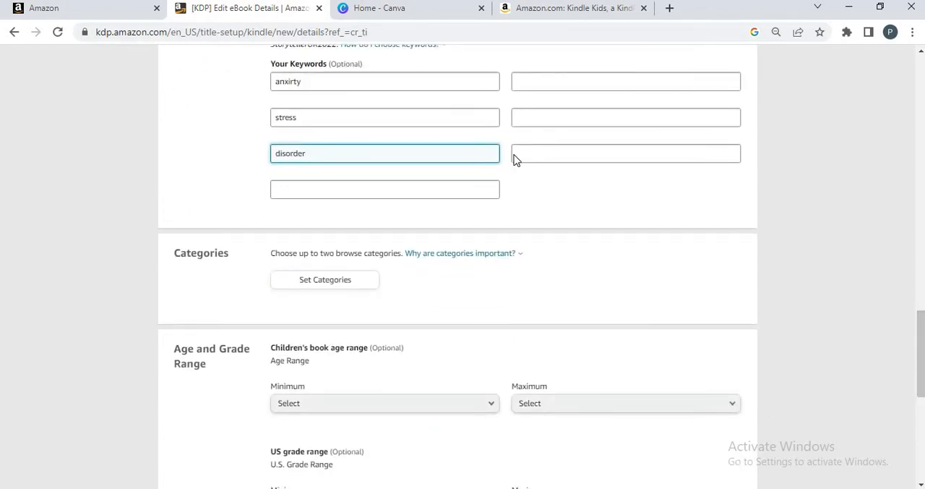
- Switch to the Amazon product page and set the delivery location to US zip code 10016
click(511, 10)
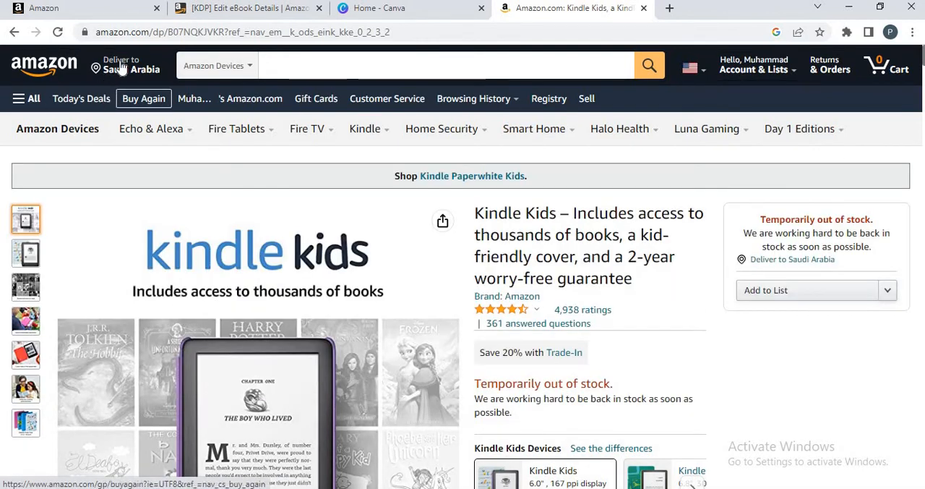
drag(113, 60, 140, 70)
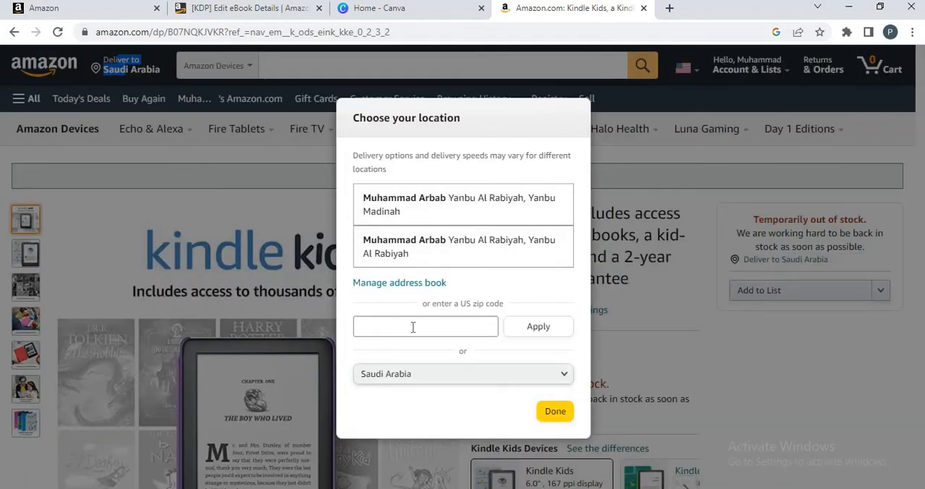
click(413, 326)
text(10016)
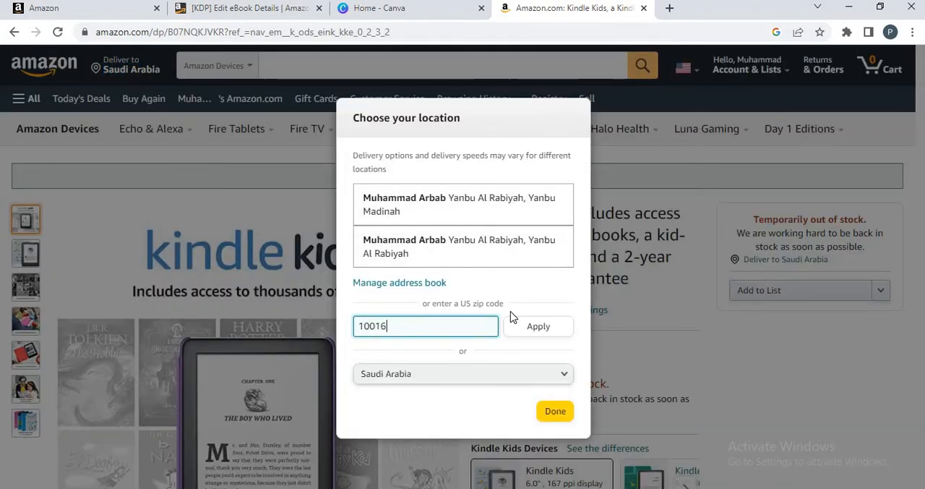
click(538, 326)
click(555, 412)
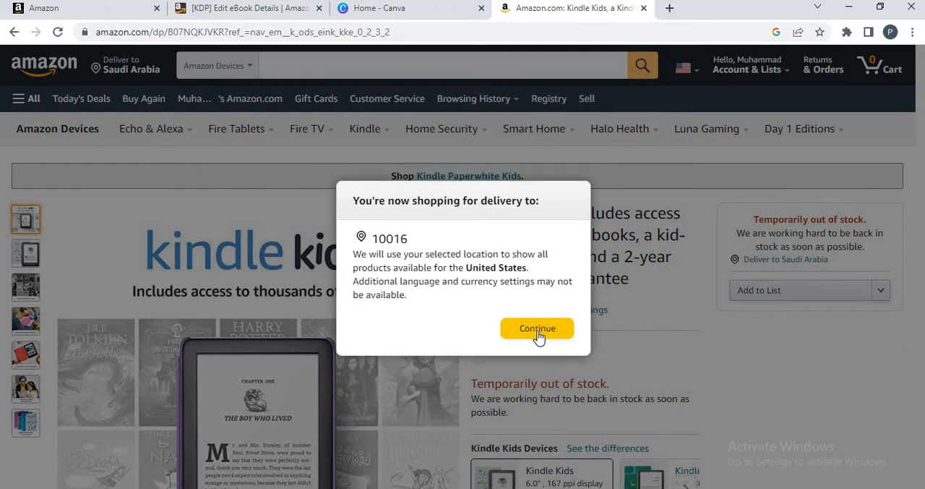
click(532, 334)
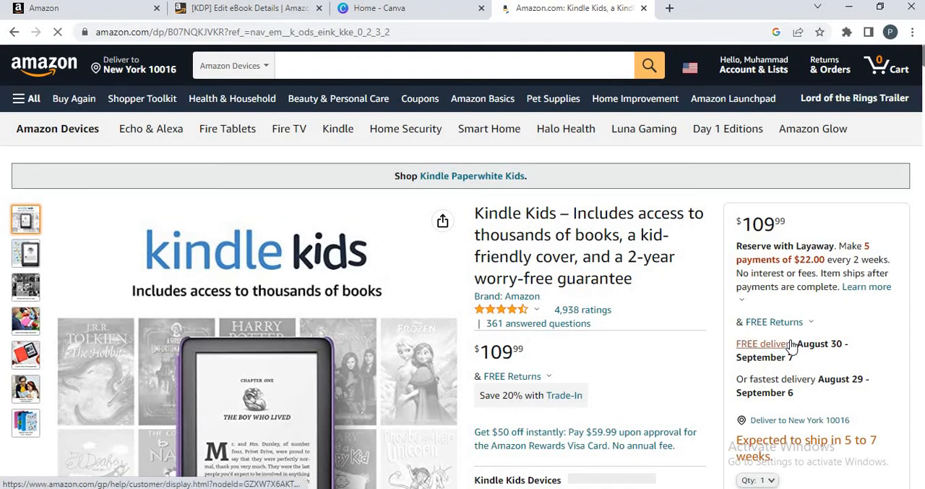
- Go to the Kindle Books store and open the product page of The Brighter the Light
click(23, 100)
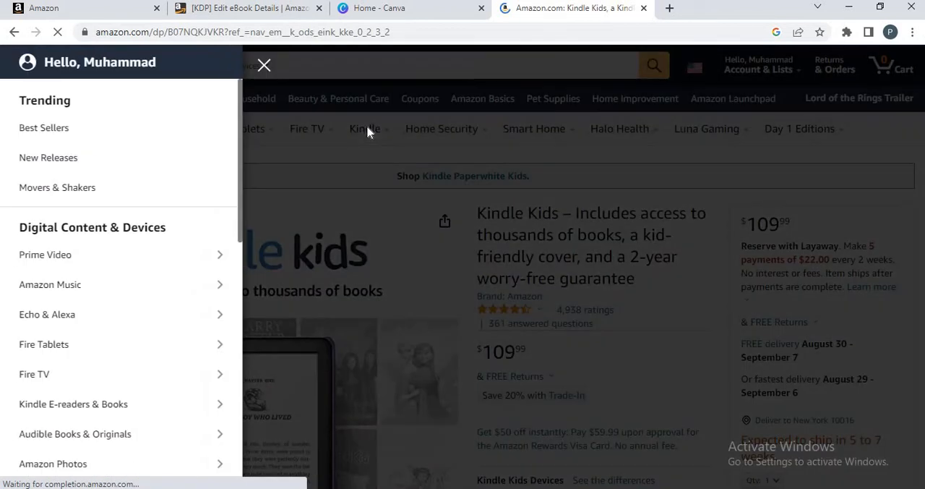
click(369, 127)
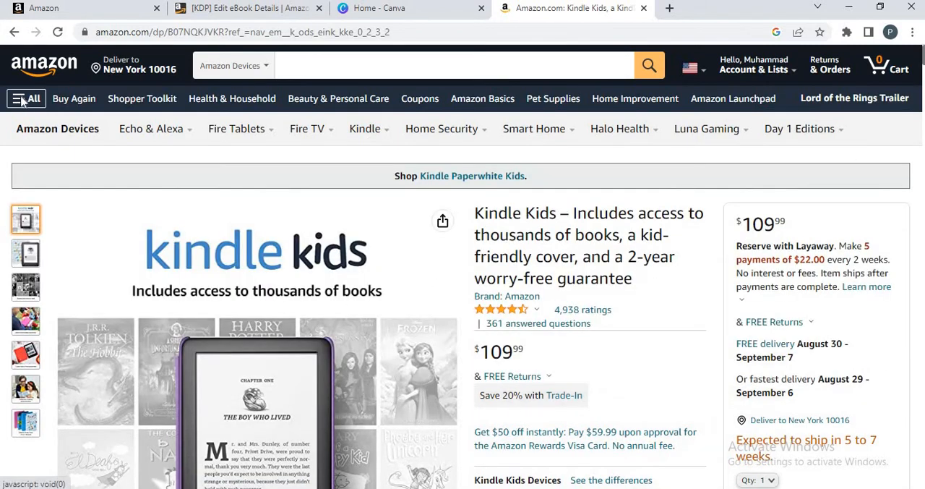
click(25, 101)
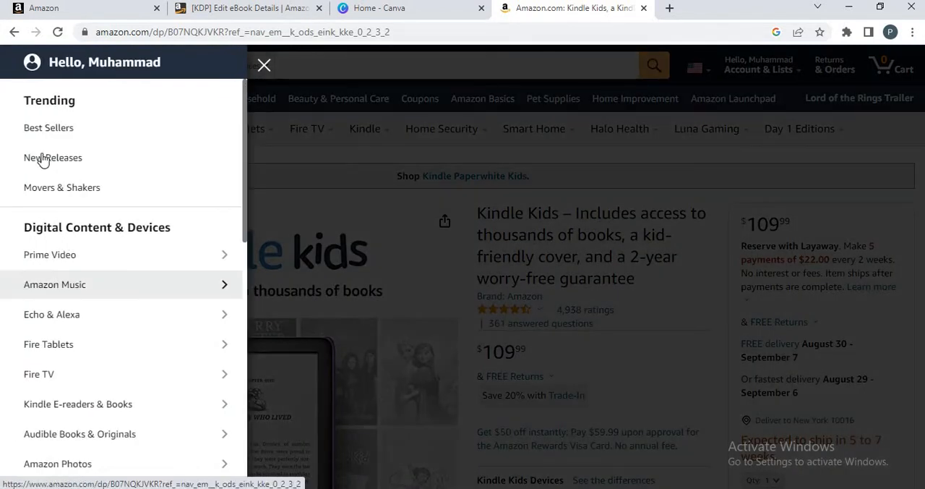
click(70, 411)
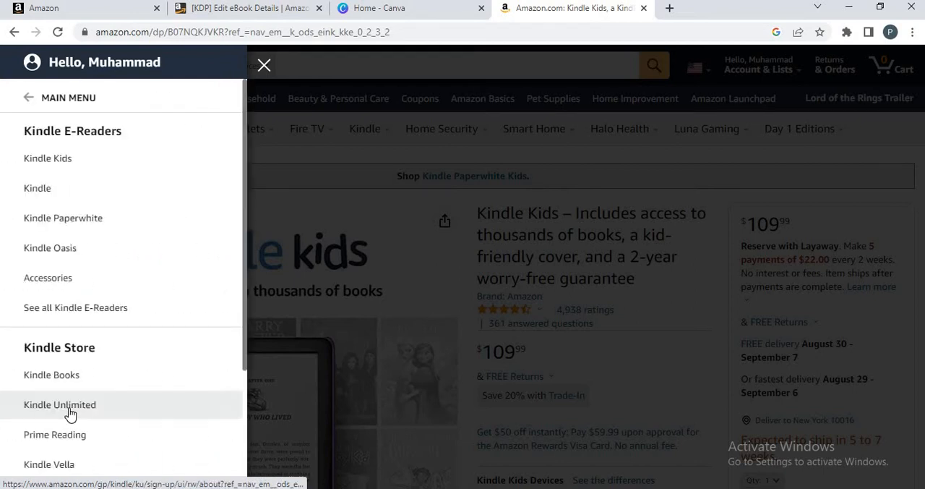
click(52, 376)
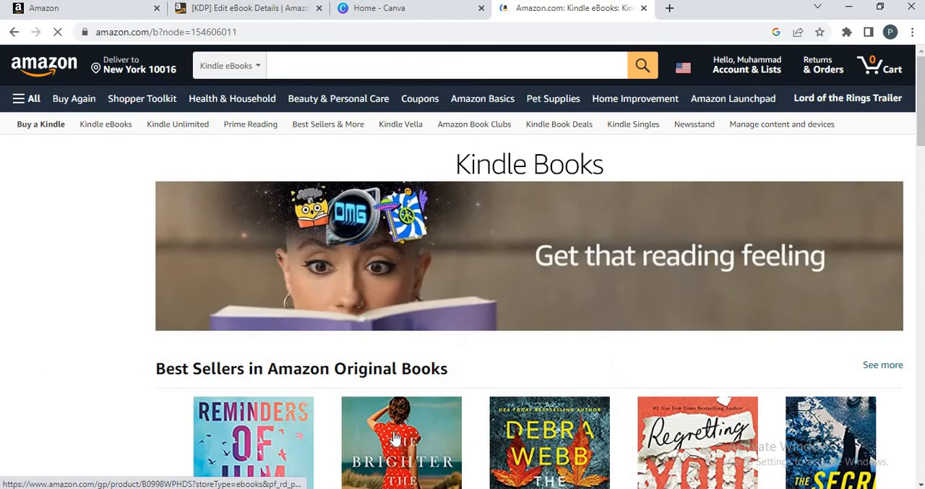
click(396, 439)
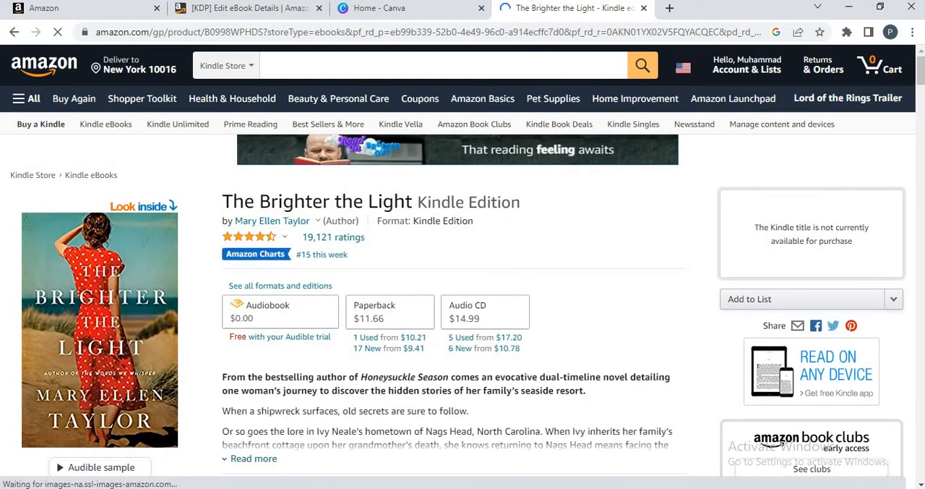
drag(920, 80, 921, 61)
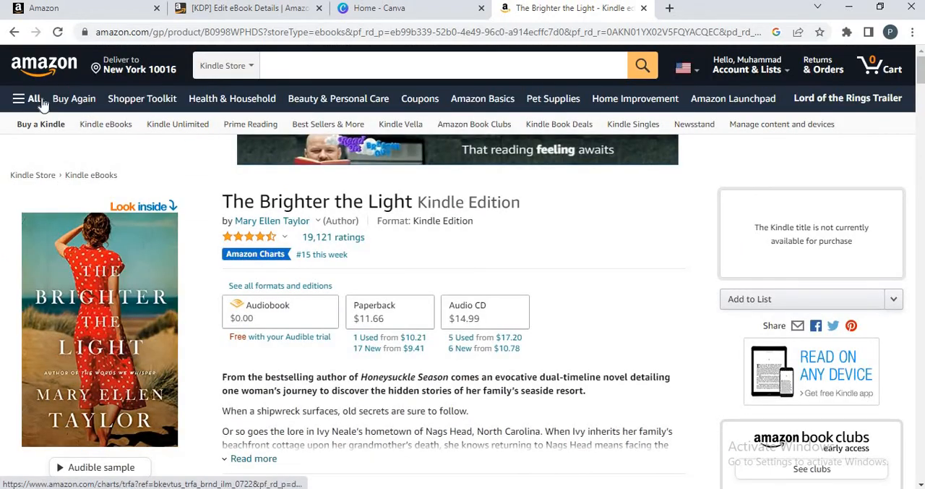
- Return to the Kindle eBooks category and open At the Corner of King Street from the browsing-history suggestions
click(95, 175)
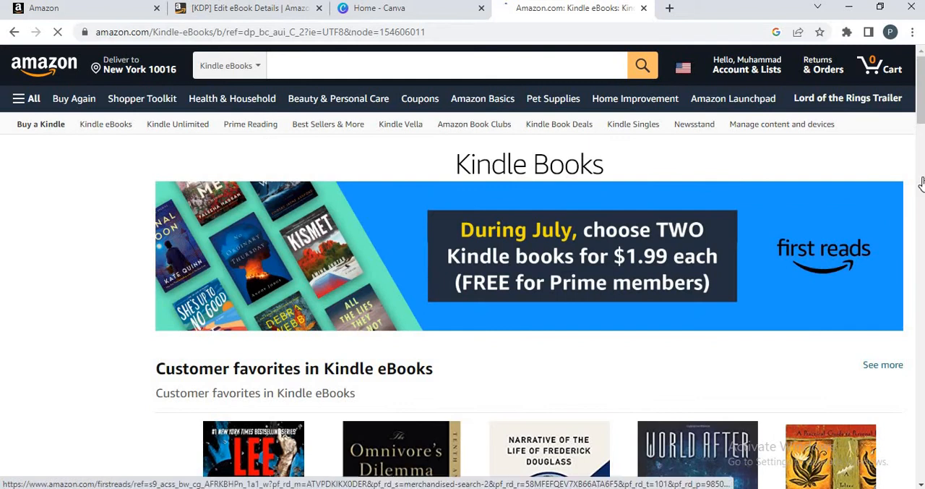
drag(919, 100, 919, 162)
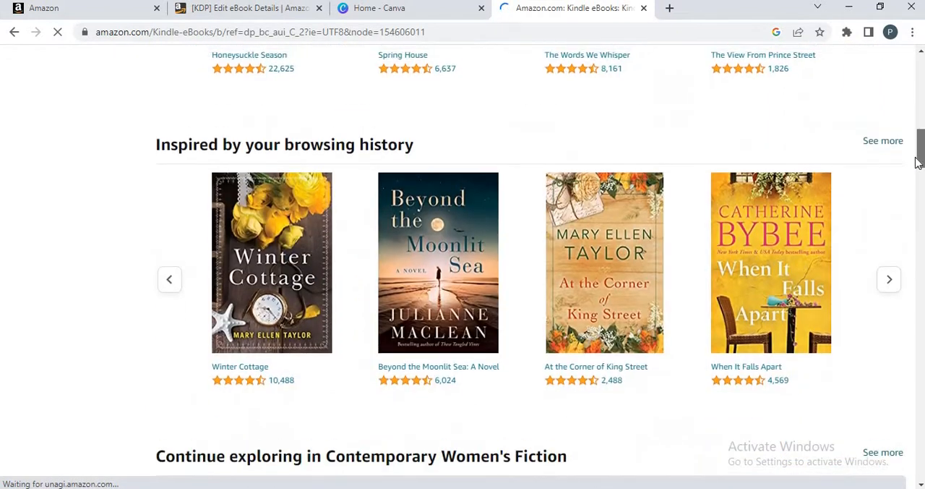
click(617, 306)
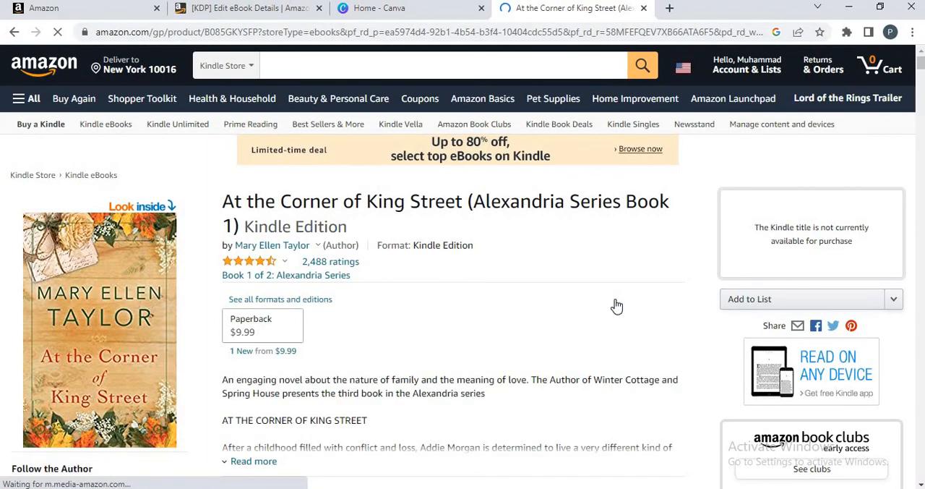
- Return to the KDP eBook details form and save Fiction > General as the book's category
click(200, 20)
click(309, 284)
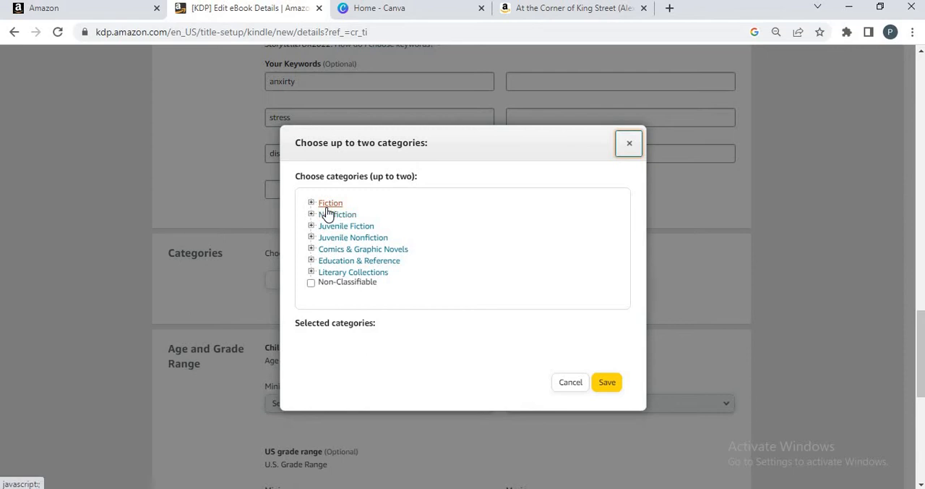
click(328, 207)
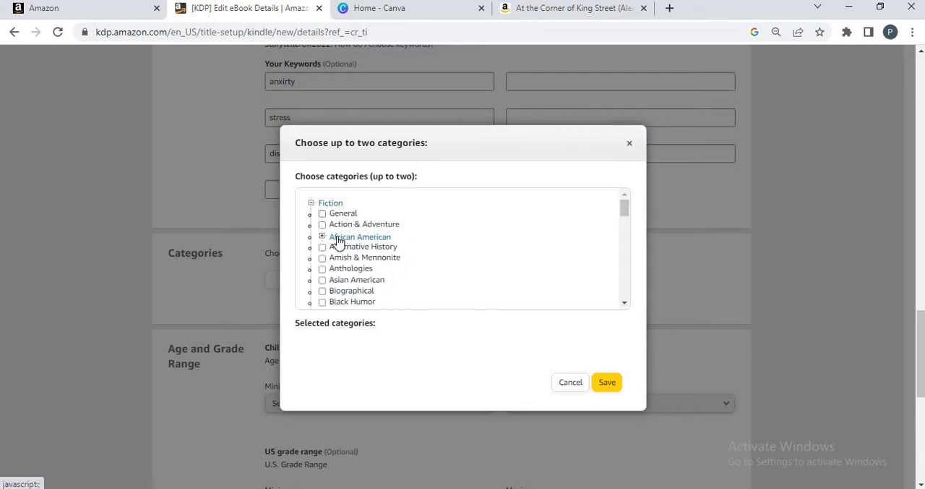
click(322, 214)
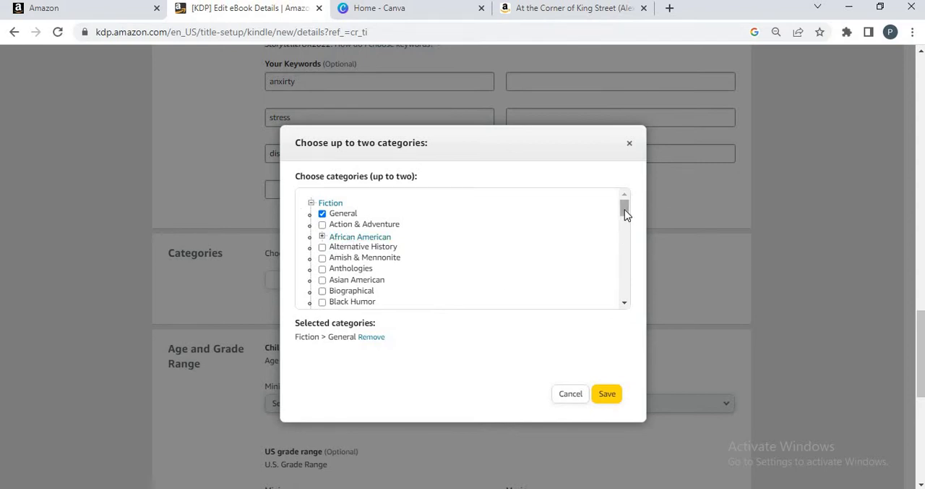
drag(624, 209, 621, 240)
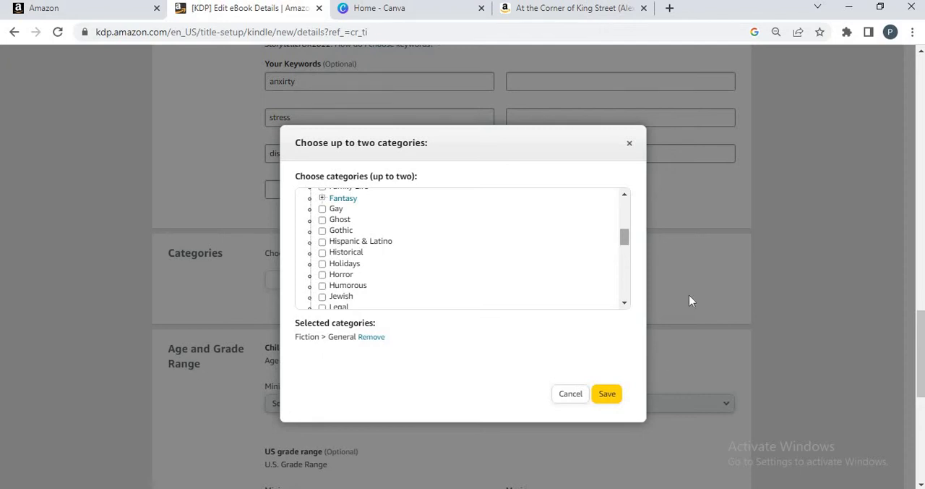
click(613, 391)
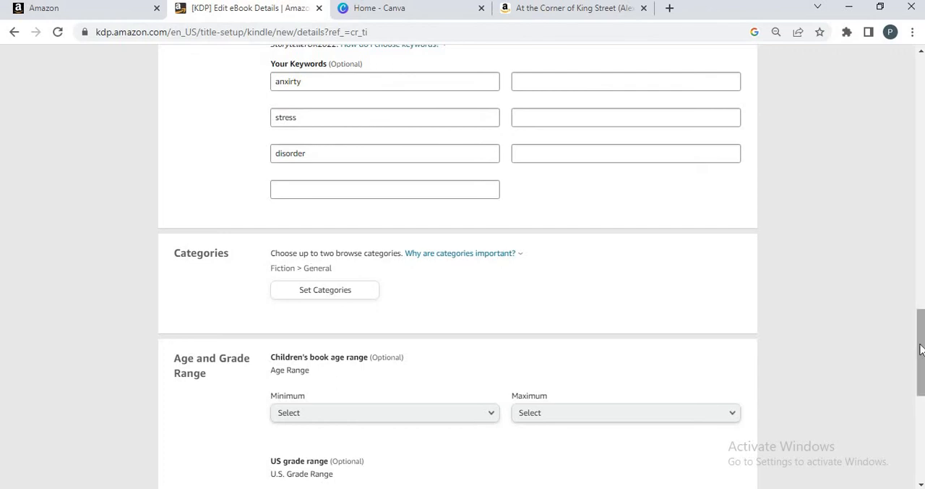
- Set the children's book age range to a minimum of 5 and a maximum of 18+
drag(922, 345, 922, 368)
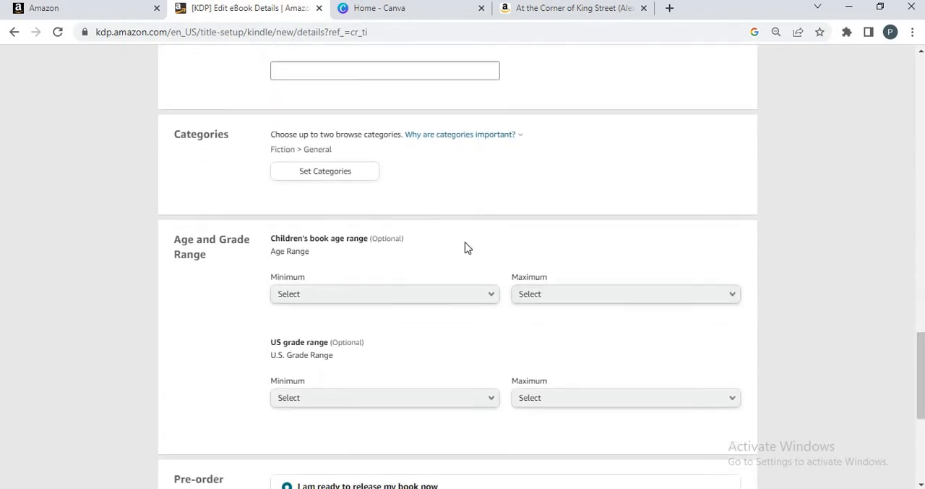
click(355, 307)
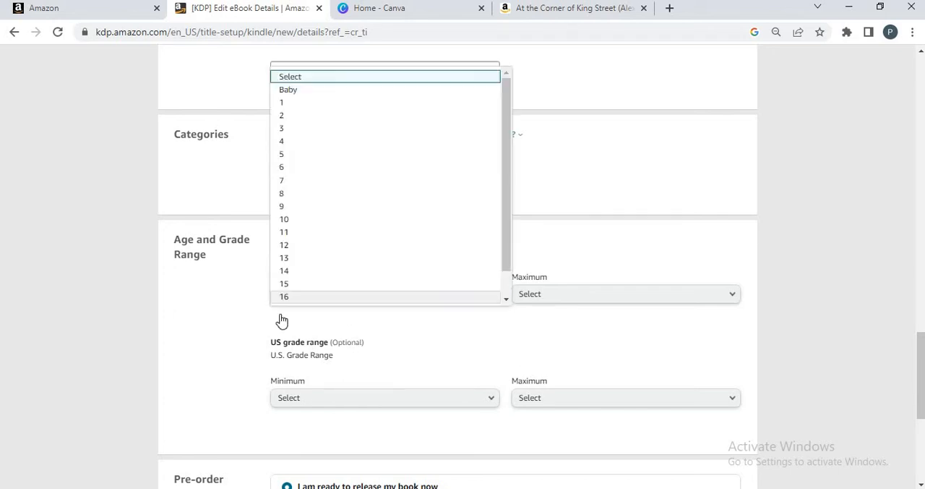
click(300, 154)
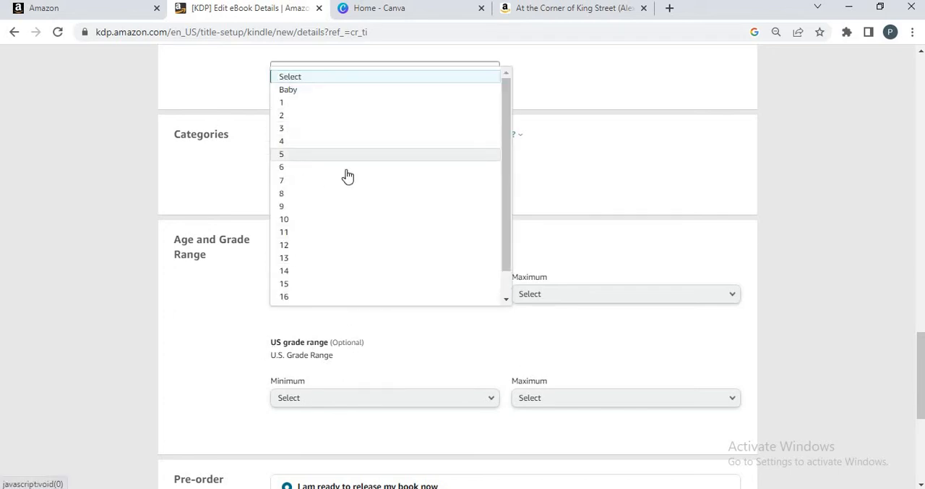
click(531, 299)
click(522, 293)
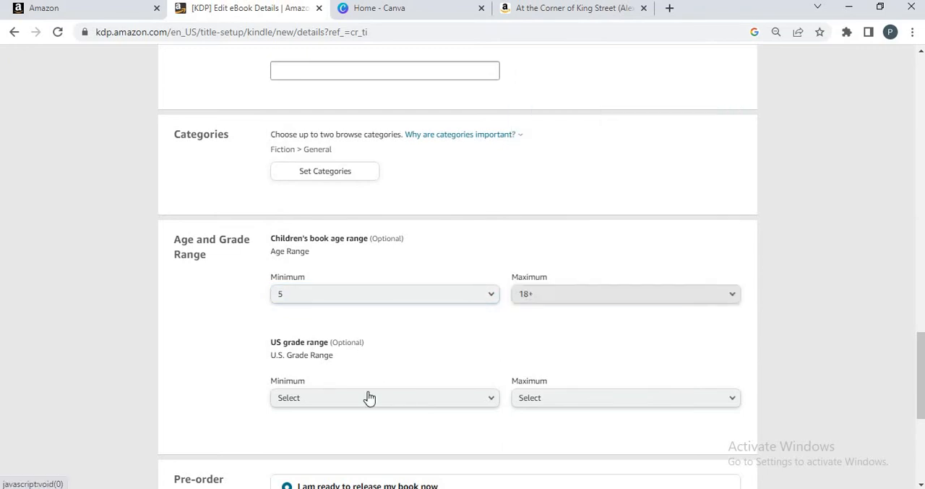
- Set the US grade range to a minimum of 5th grade and a maximum of 12th grade
click(374, 409)
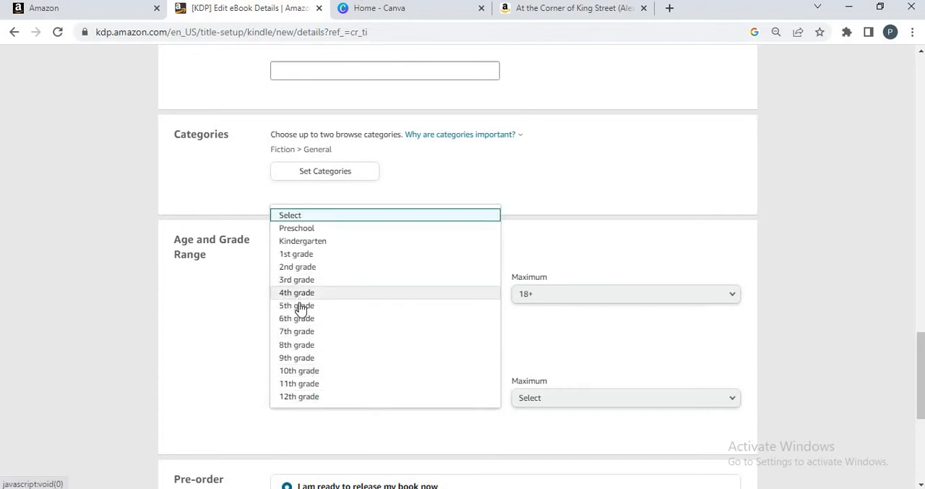
click(297, 306)
click(528, 408)
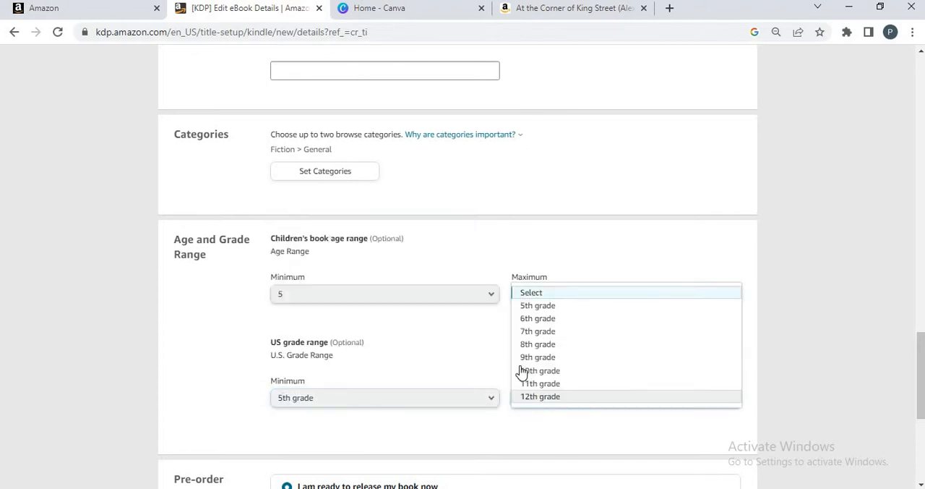
click(531, 396)
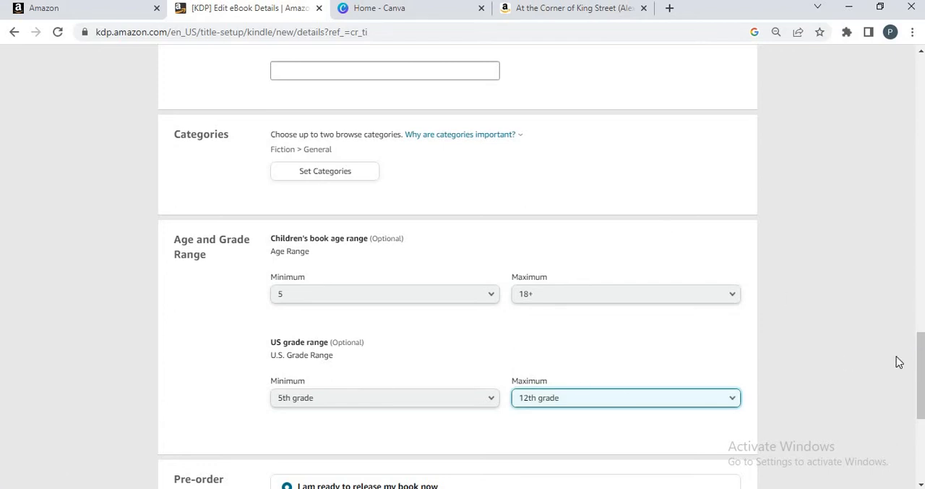
- Save the eBook details and continue to the manuscript section of the eBook content page
drag(921, 368, 920, 394)
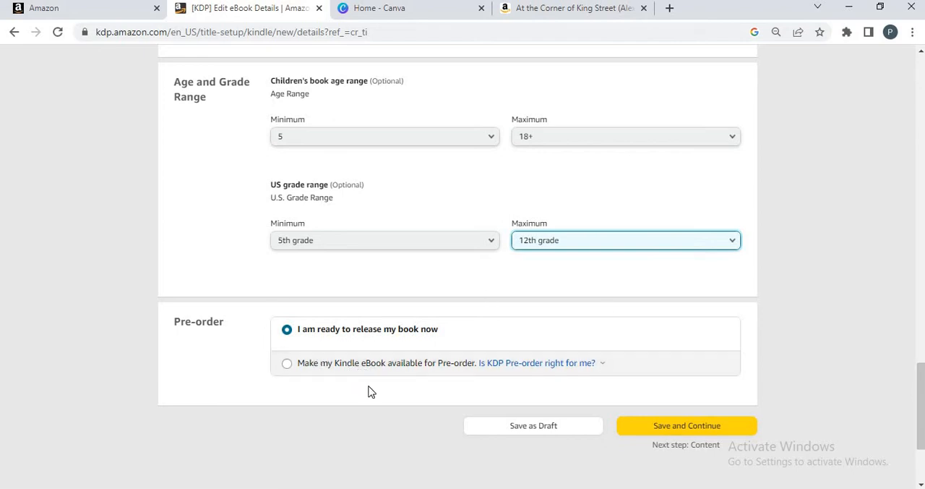
drag(921, 434, 889, 433)
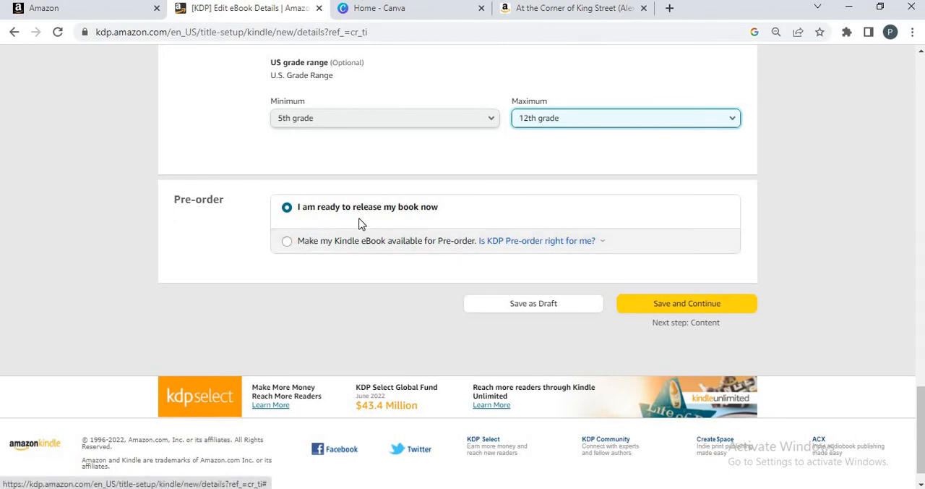
click(634, 305)
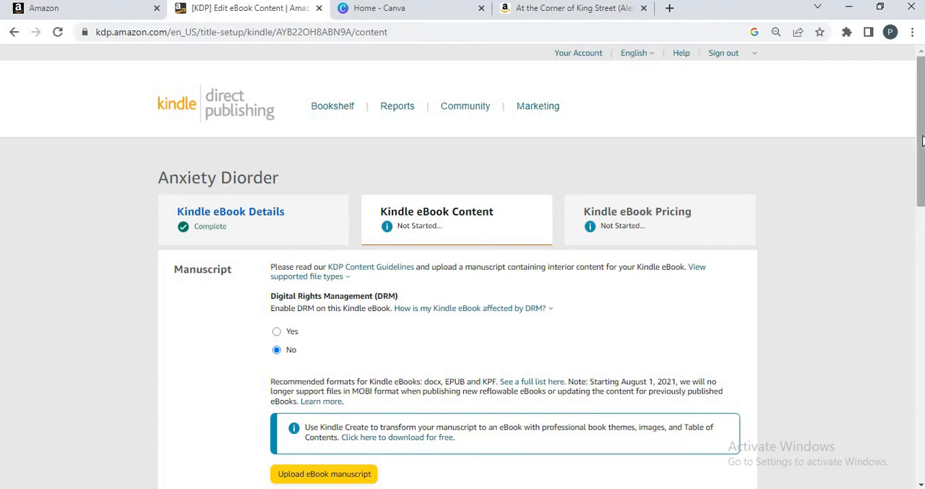
scroll(894, 152, down, 1)
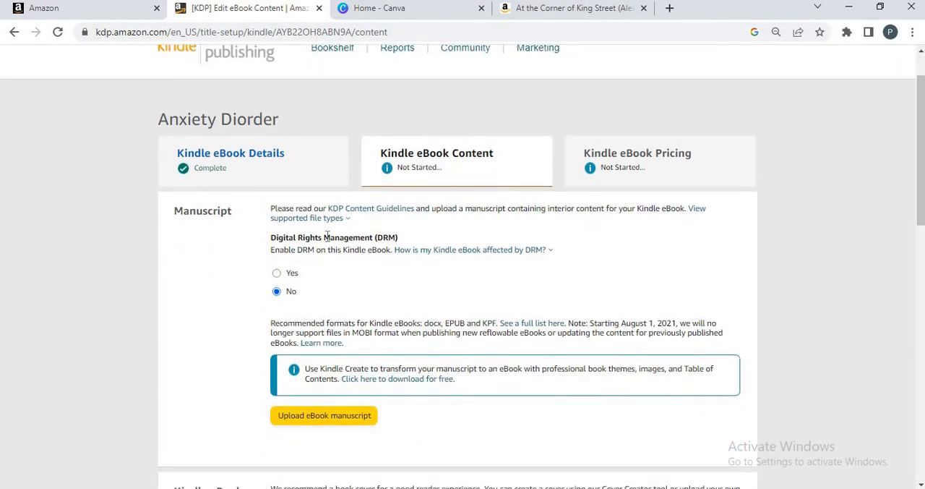
mouse_move(415, 256)
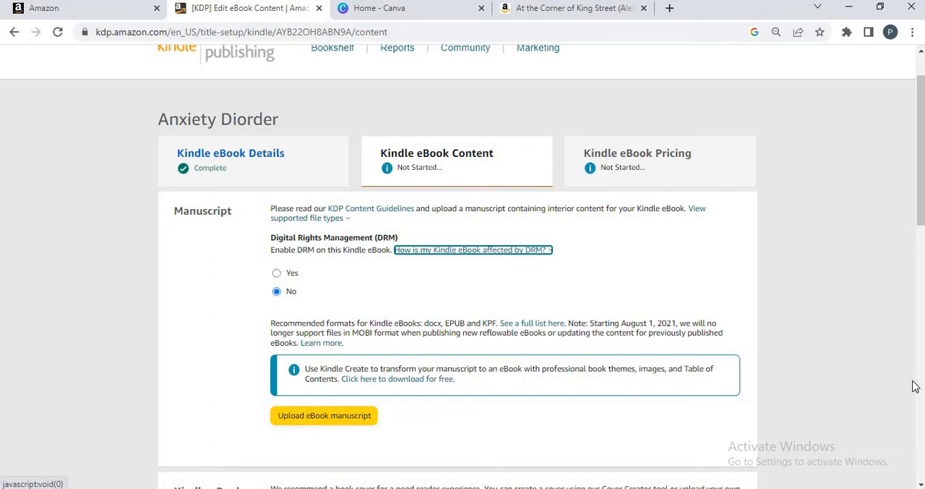
scroll(608, 322, down, 1)
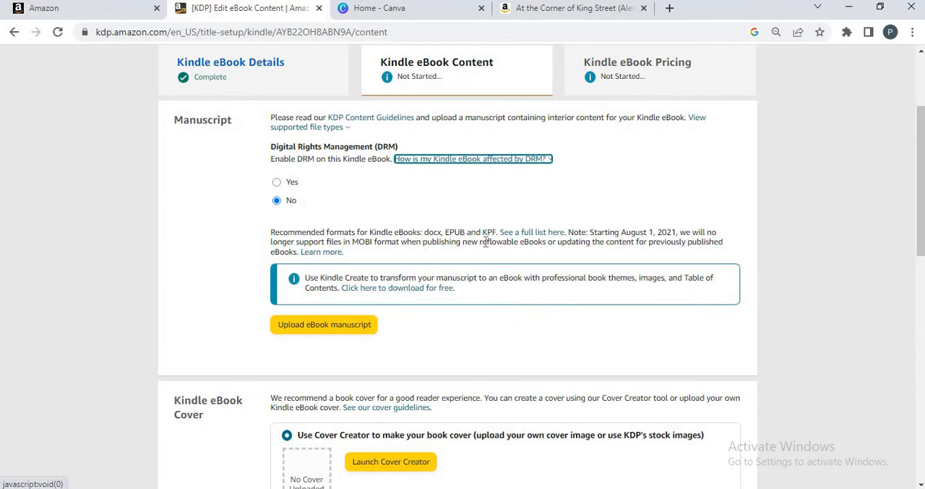
- Search Google in a new browser tab for "pdf to docx converter" and open the pdf2docx.com site
click(670, 9)
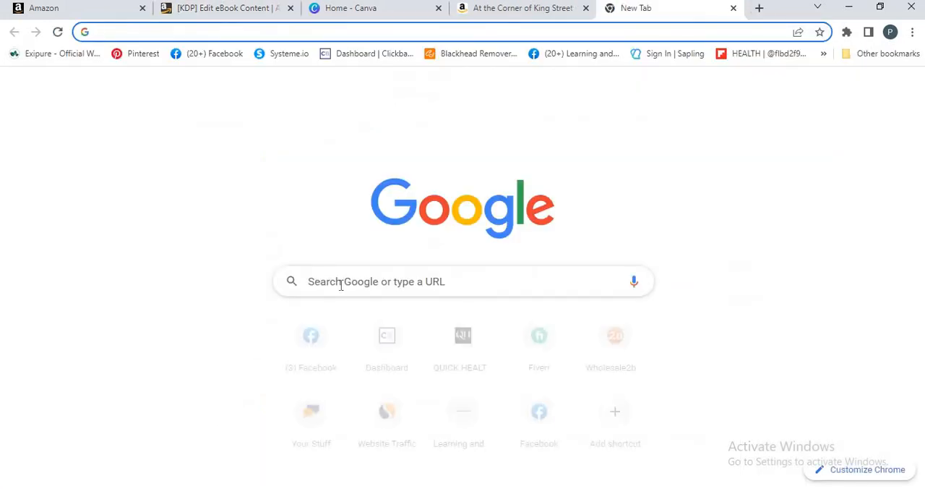
click(341, 284)
text(pdf)
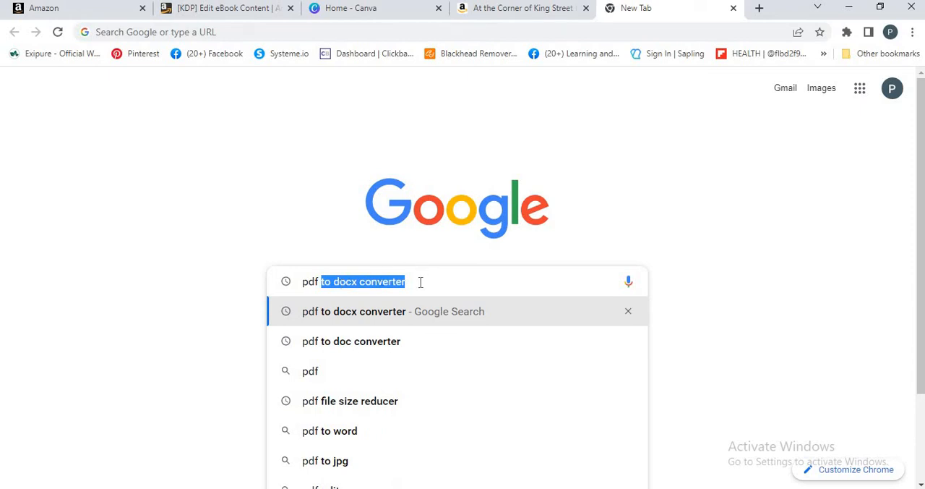
key(Right)
key(Return)
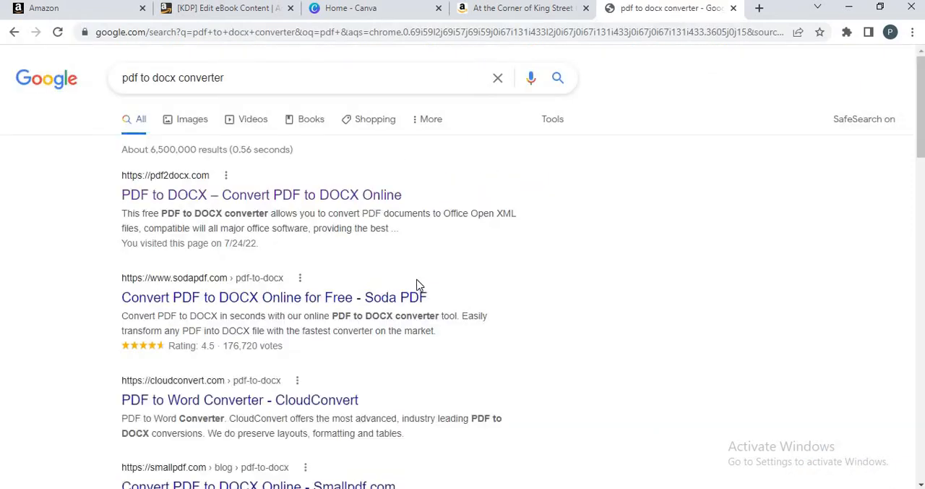
click(158, 196)
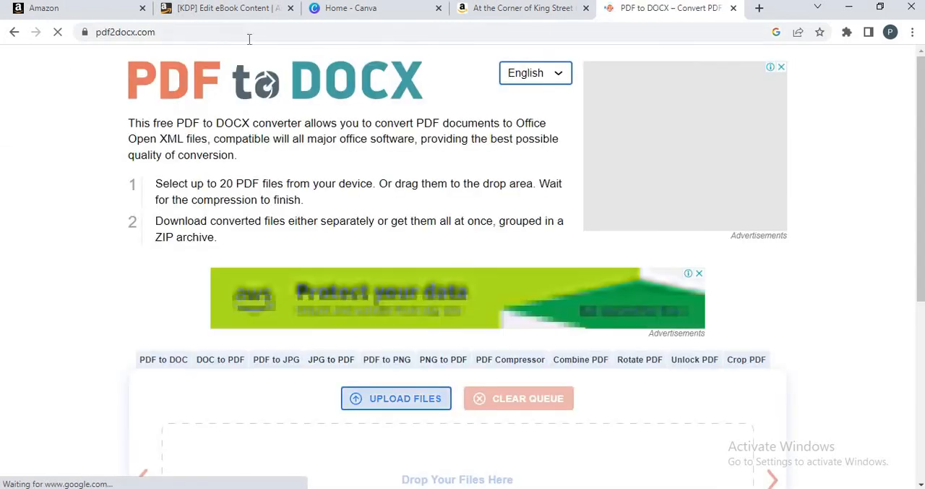
- Return to the KDP content page and try to upload the Discover Your Specialty PDF from the Desktop, declining to continue with PDF
click(234, 13)
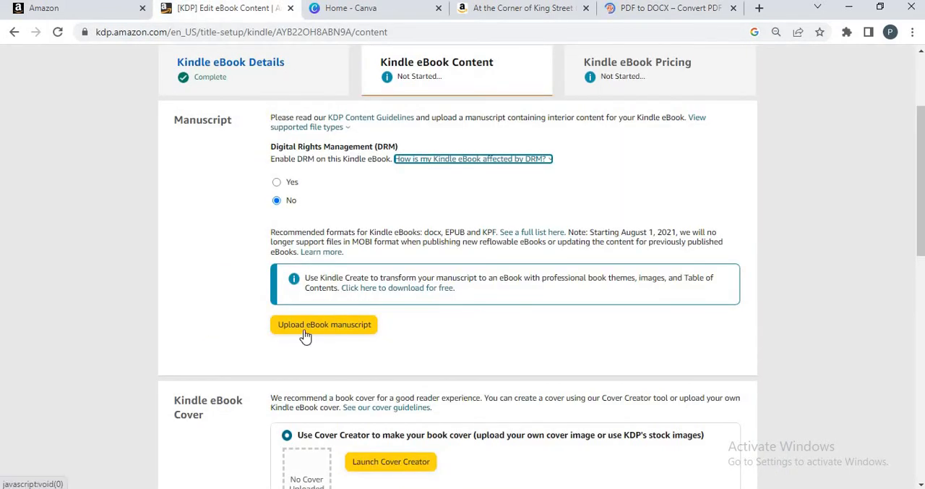
click(358, 333)
click(305, 334)
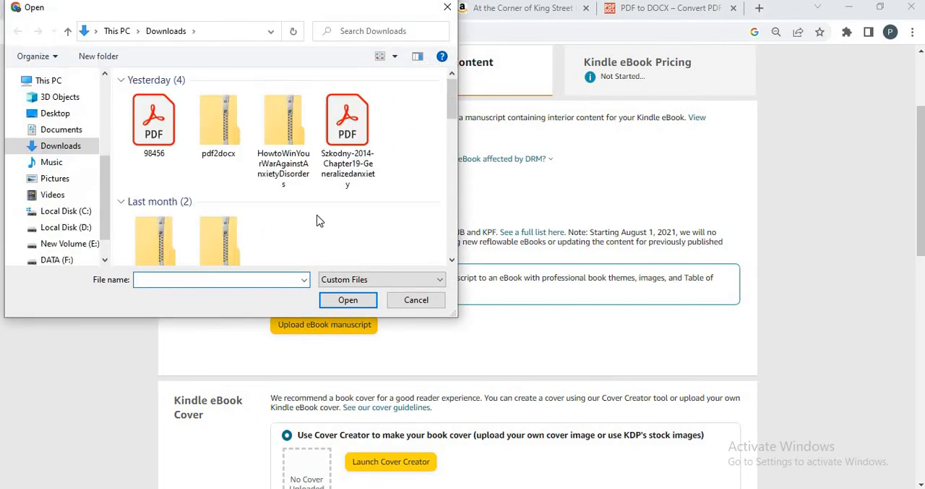
click(51, 114)
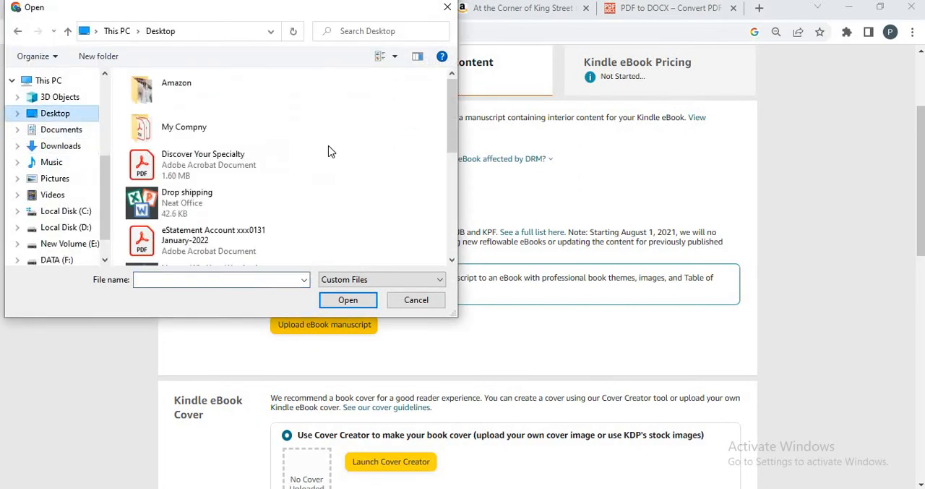
click(210, 180)
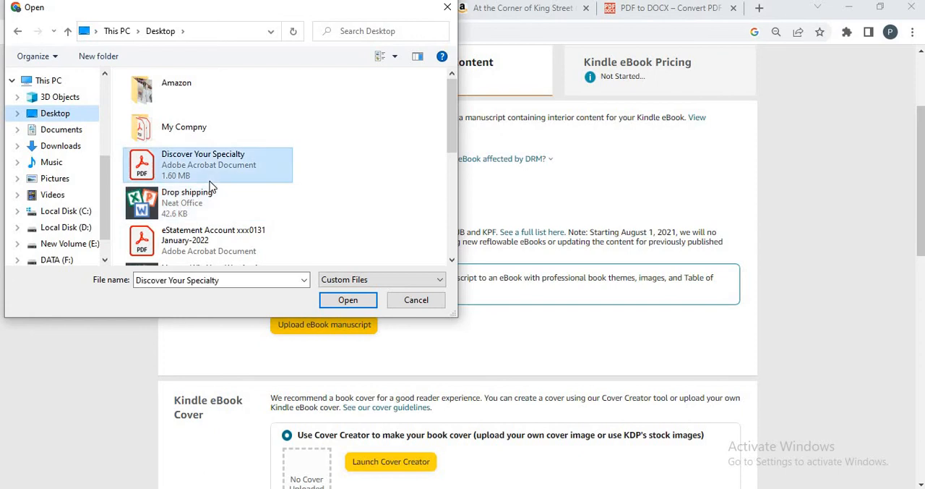
click(343, 301)
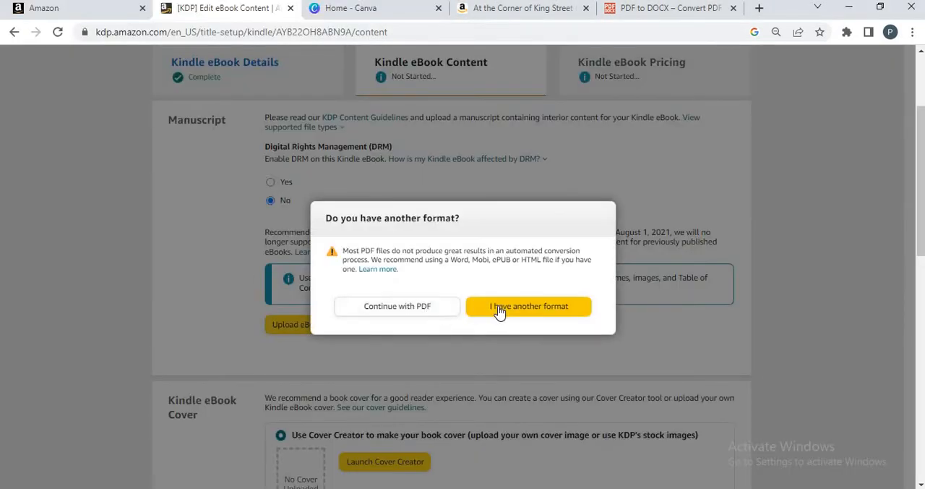
click(499, 308)
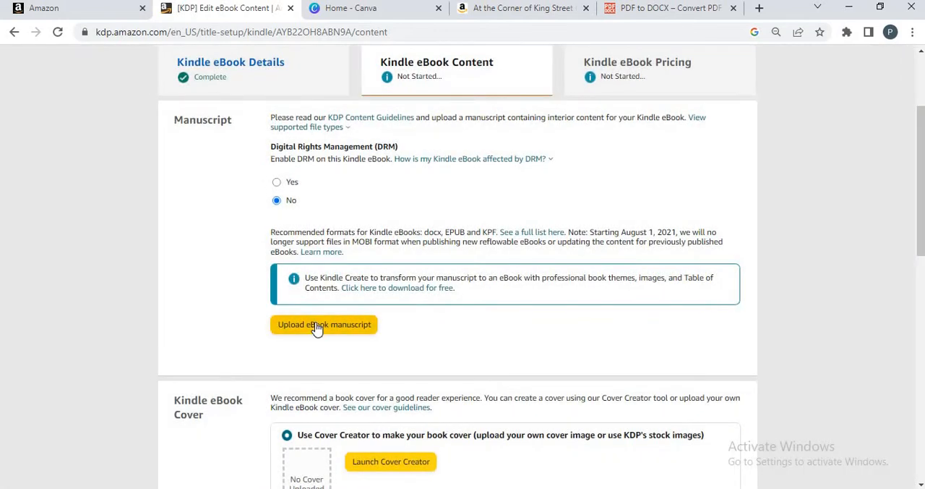
- Upload the Word document How to Win Your War Against Anxiety Disorders from the Desktop as the eBook manuscript
click(318, 325)
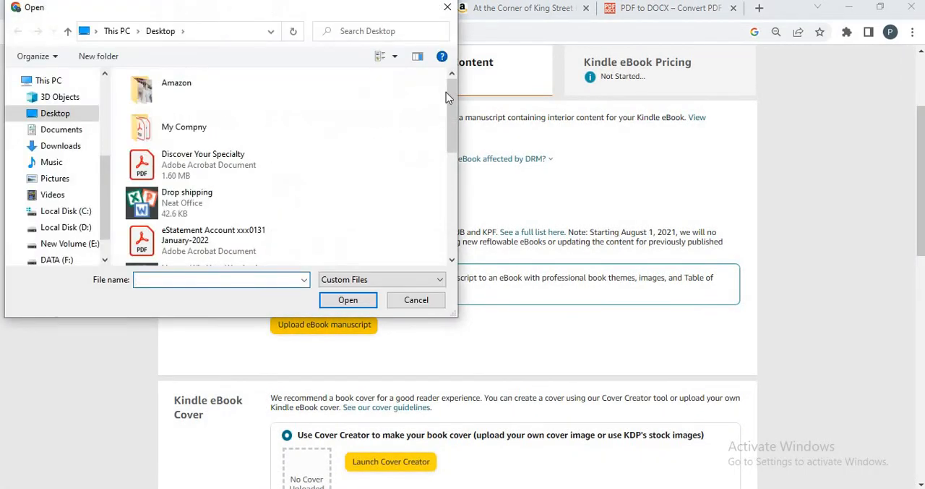
scroll(210, 101, down, 1)
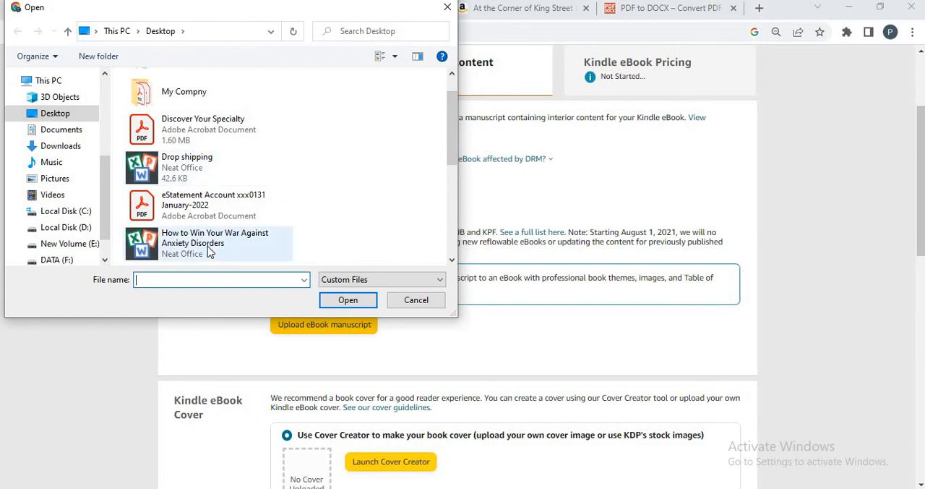
drag(451, 140, 444, 252)
click(454, 127)
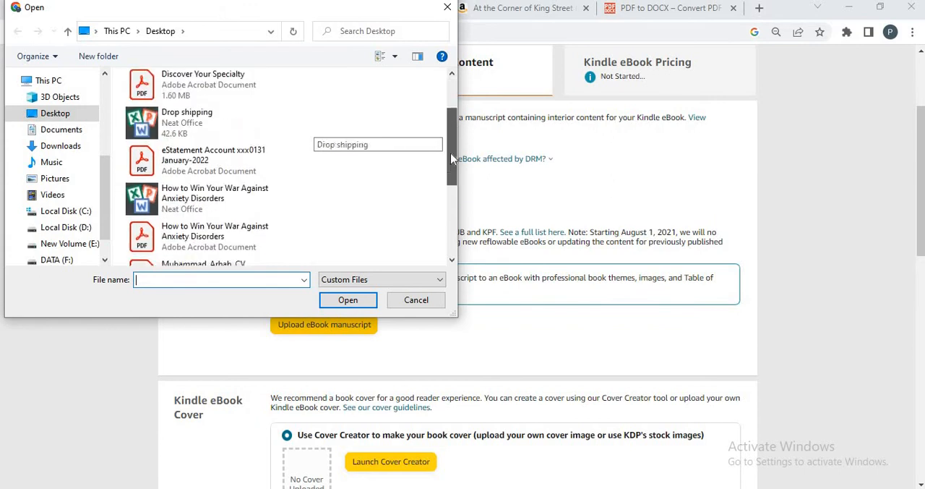
click(204, 164)
click(205, 209)
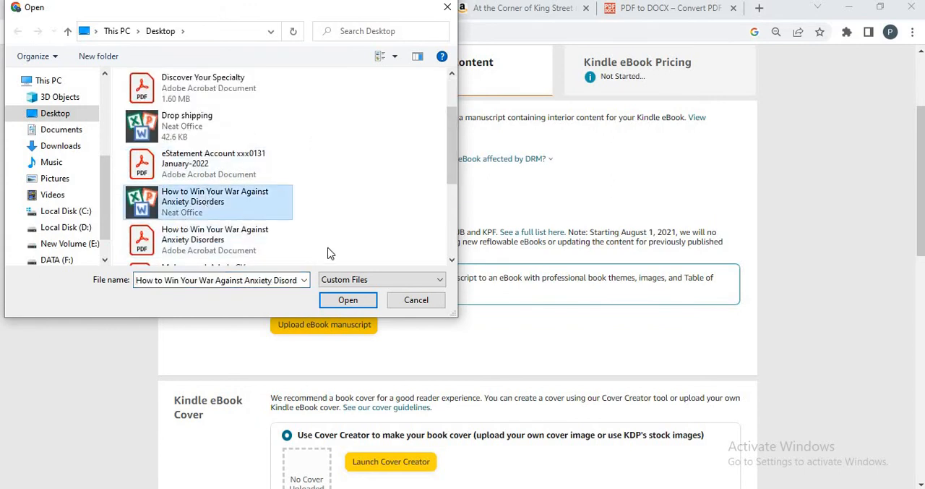
click(330, 299)
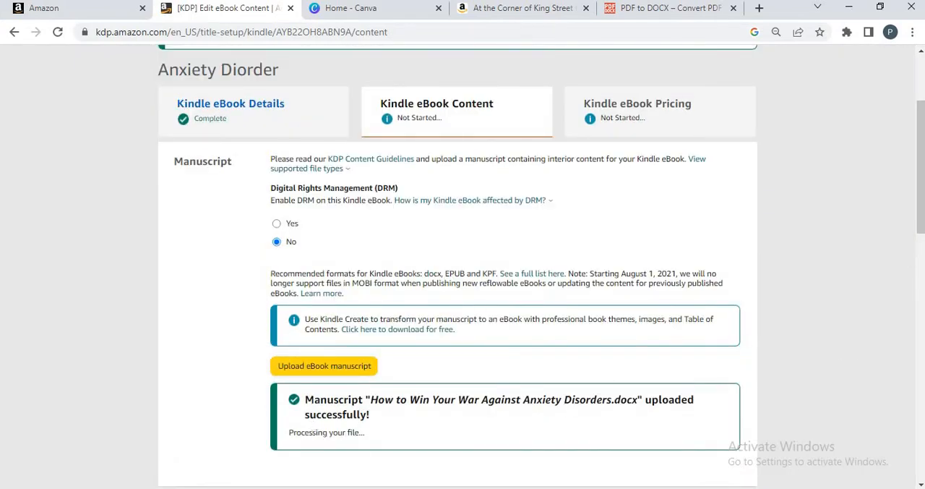
- Examine the At the Corner of King Street cover on its Amazon page as an example and return to KDP's eBook cover section
drag(919, 228, 914, 338)
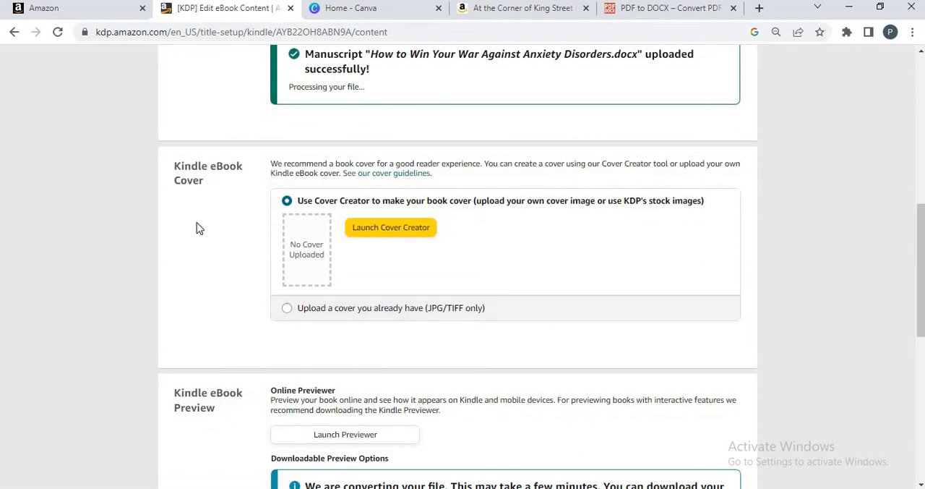
click(498, 10)
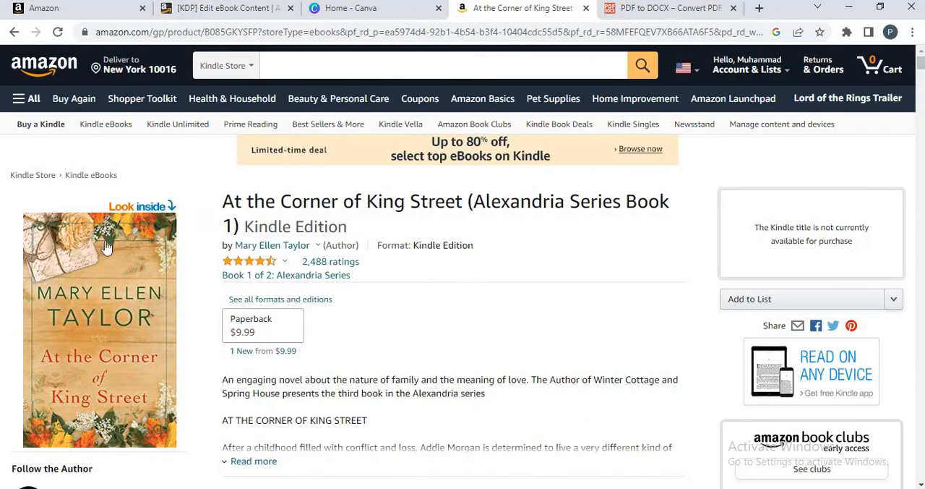
click(244, 16)
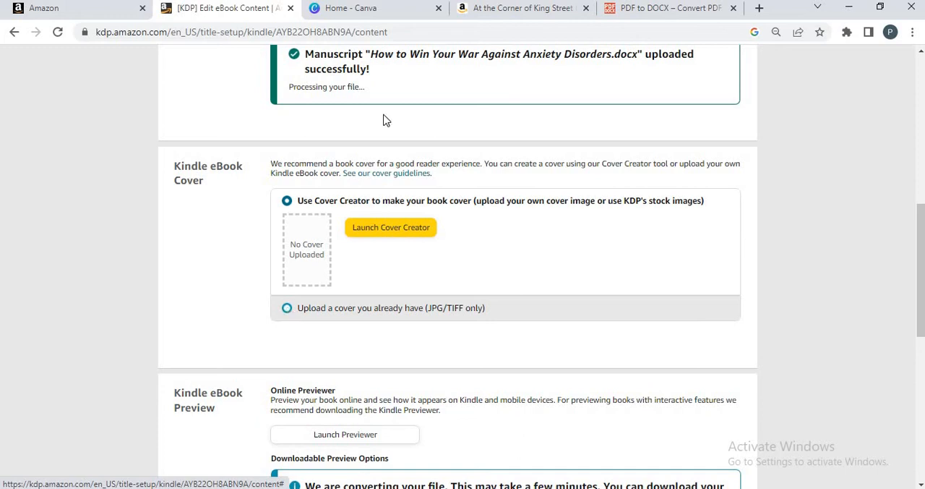
- Switch to Canva, search its templates for "kindle cover" and open the tiger cover The Cages We Built as a new design
click(372, 8)
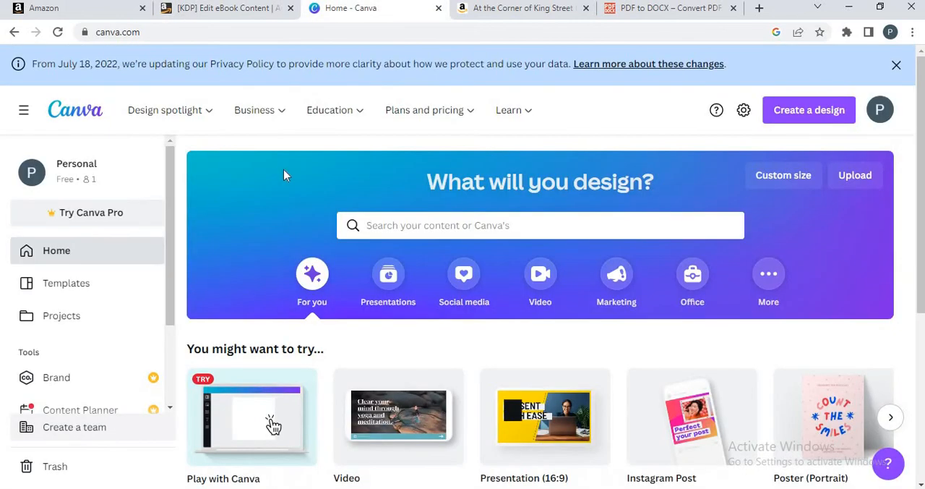
click(426, 227)
text(ki)
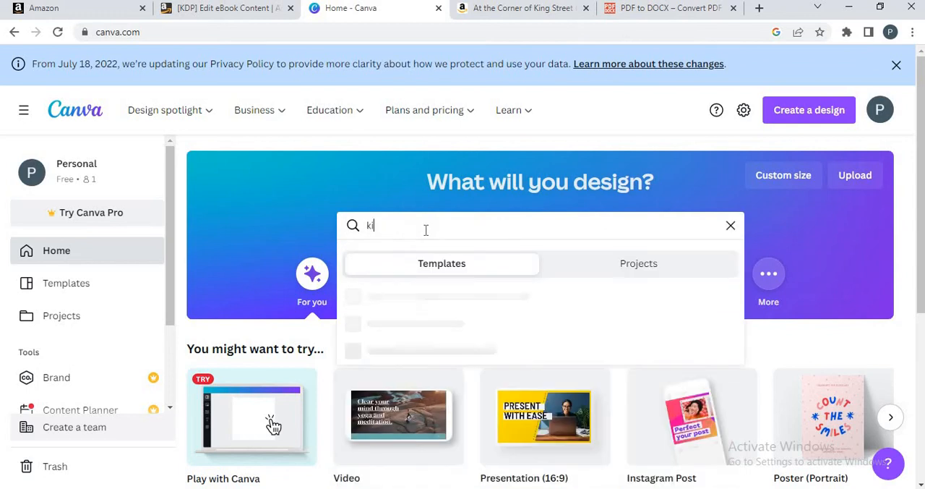
text(ndle cover)
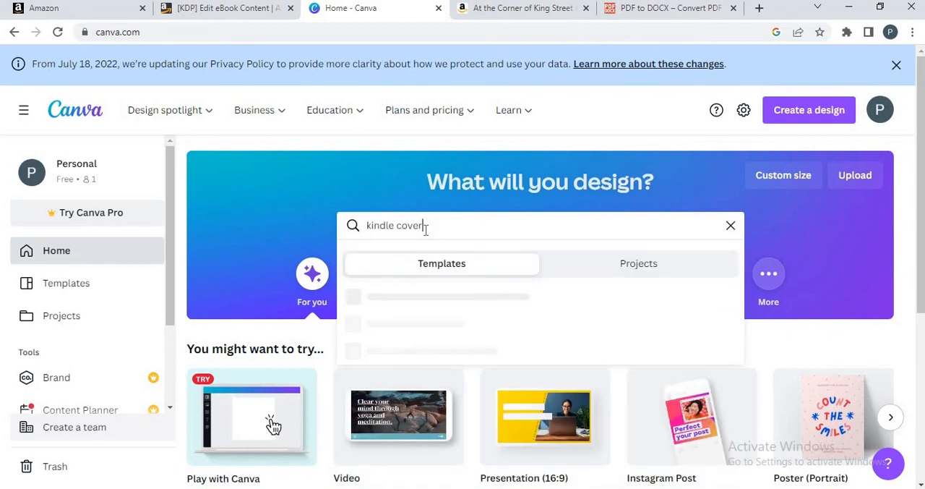
key(Return)
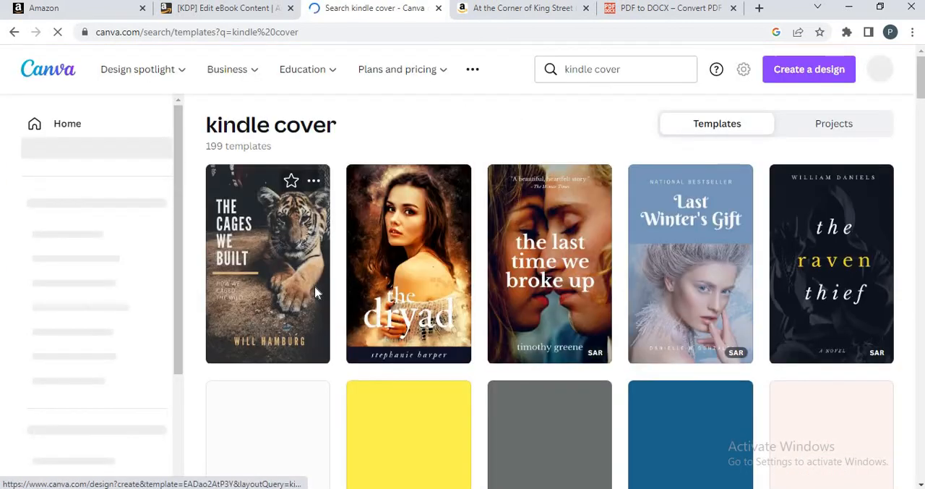
click(254, 273)
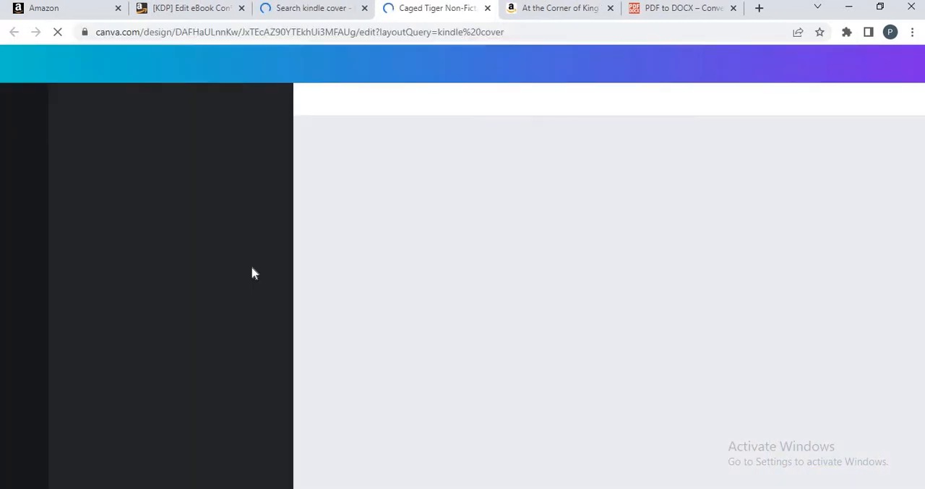
- Check KDP's accepted cover formats, and in Canva set the tiger cover's download file type to JPG
click(183, 18)
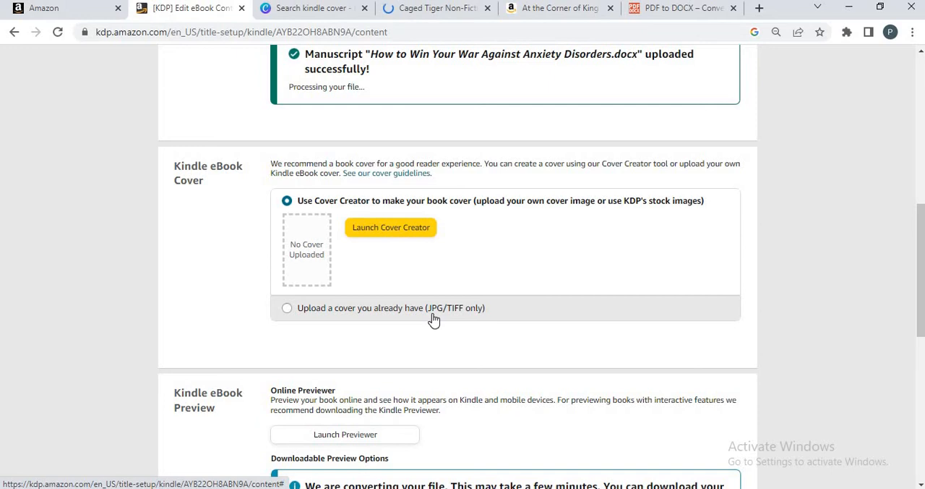
click(425, 8)
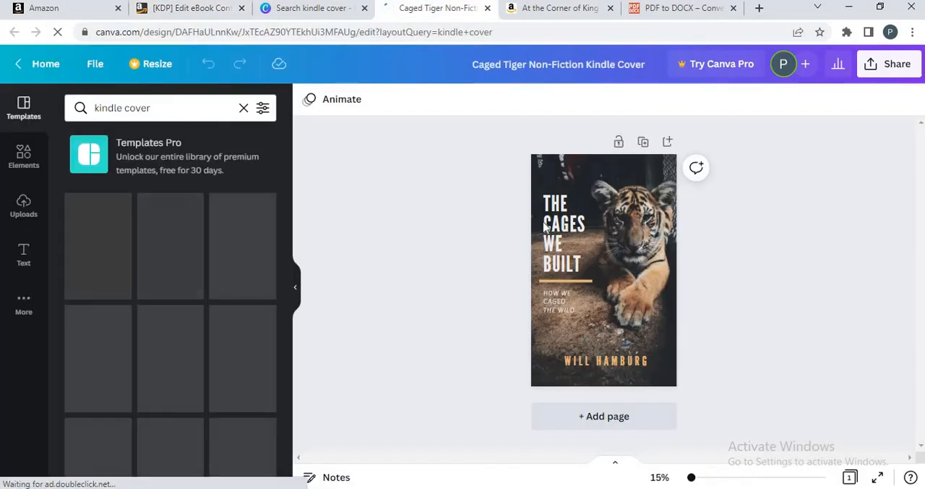
click(890, 64)
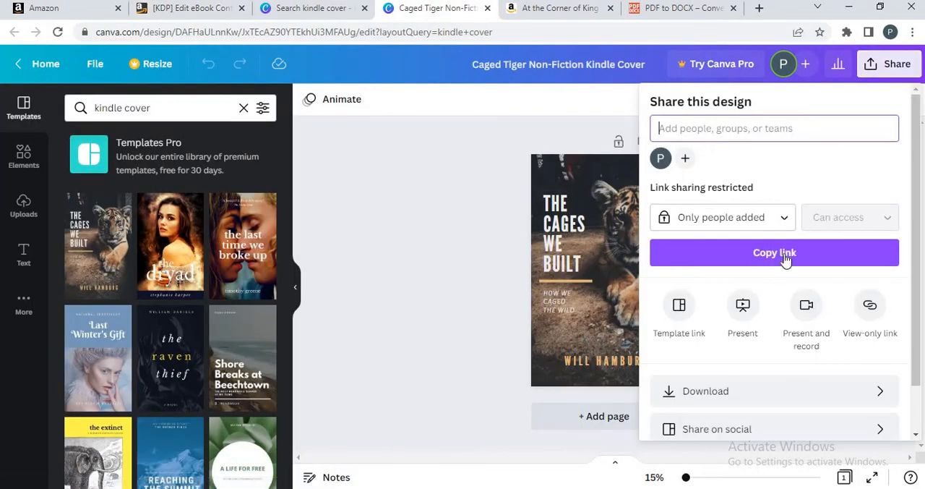
click(770, 392)
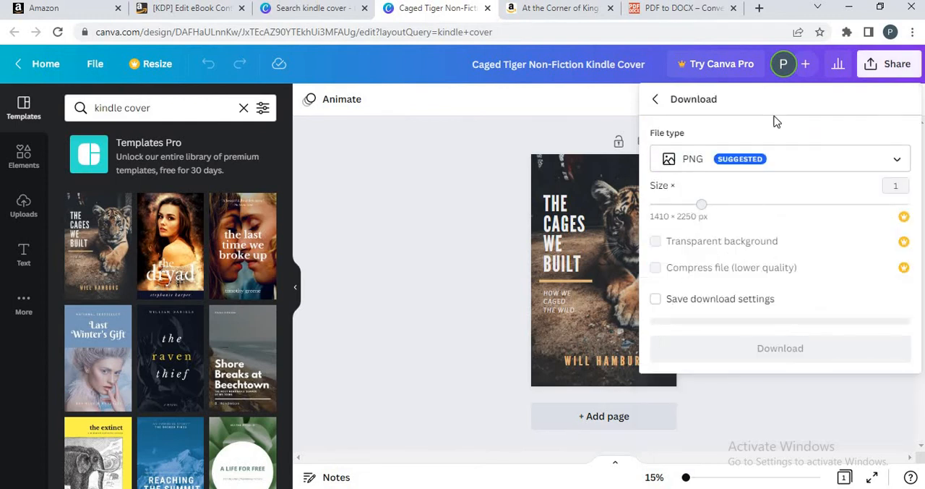
click(797, 165)
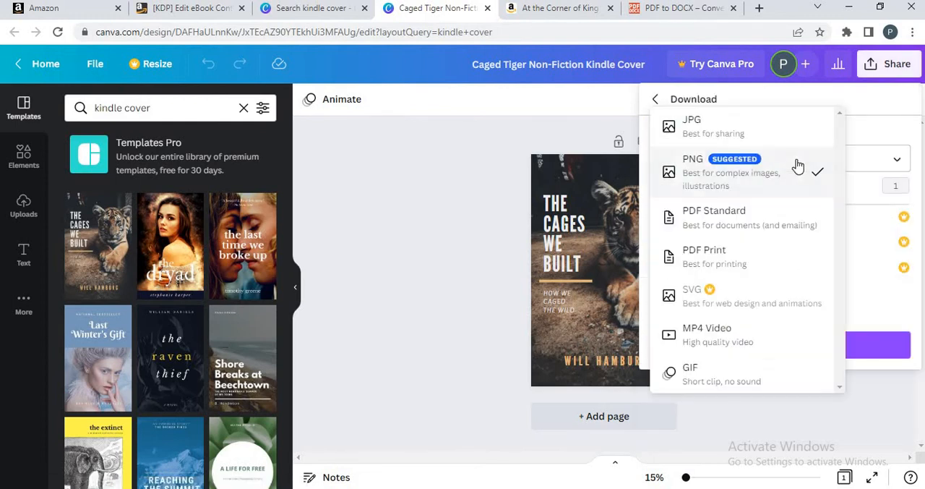
click(721, 137)
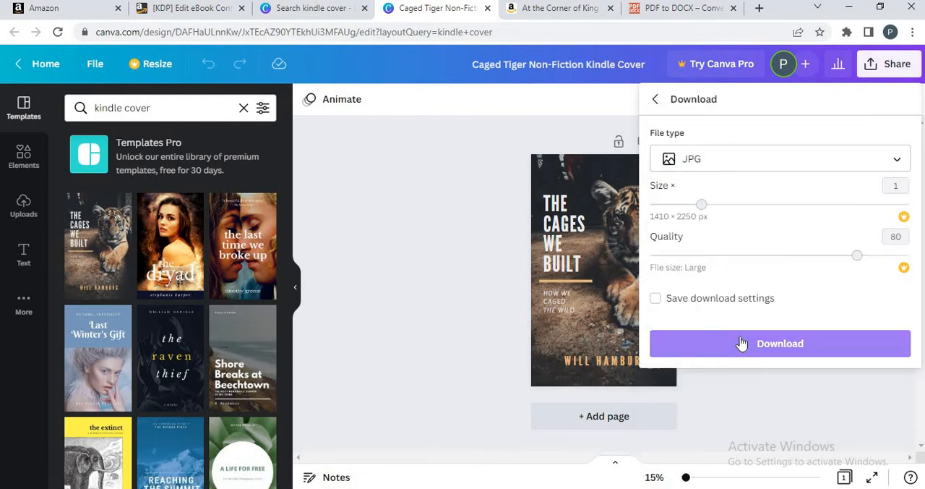
- Return to KDP, choose to upload an existing cover and try the How to Win Your War Against Anxiety Disorders JPG from the Desktop
click(168, 8)
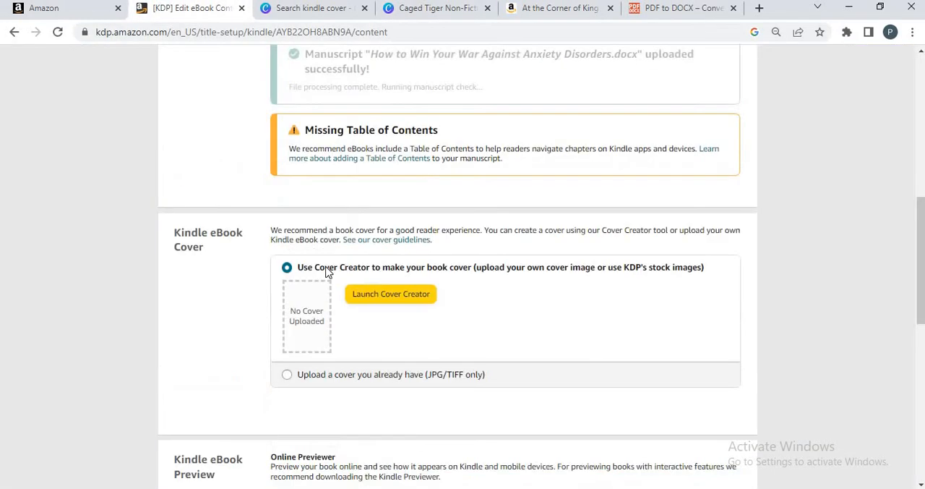
click(287, 375)
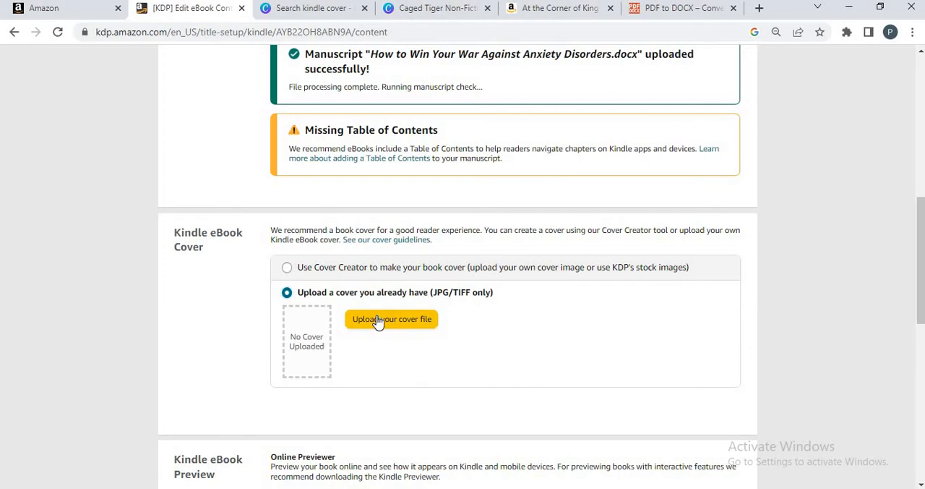
click(377, 320)
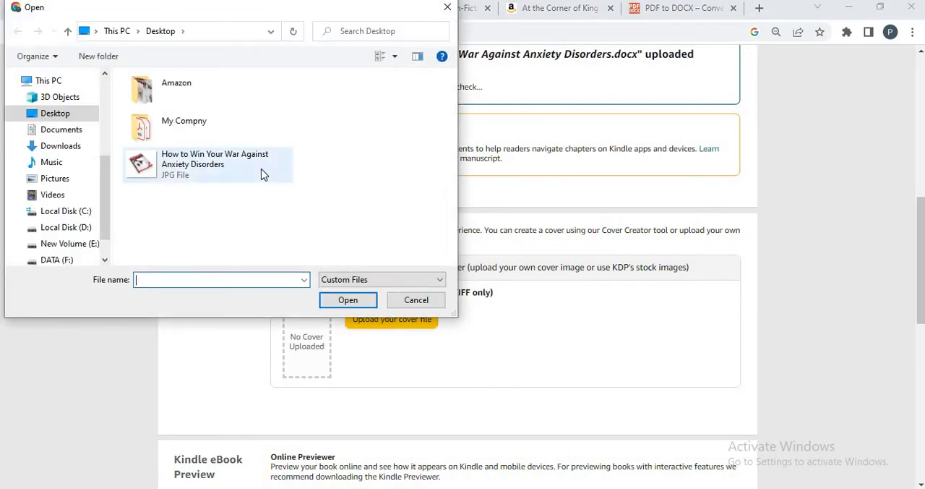
click(192, 177)
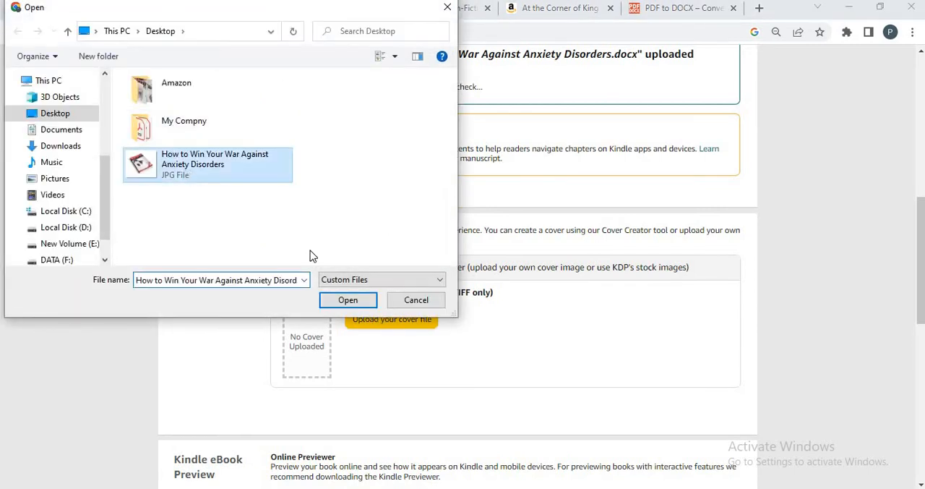
click(348, 300)
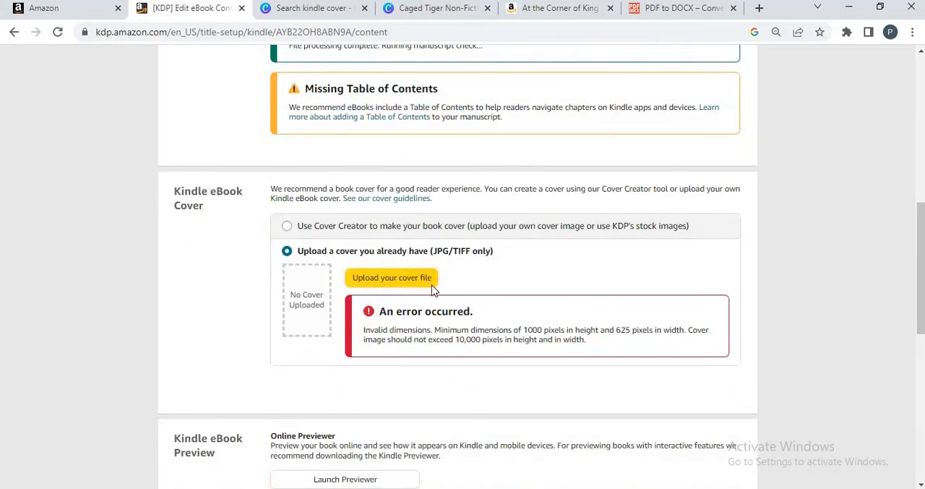
- Upload the image 98456 from the Downloads folder as the eBook cover
click(396, 276)
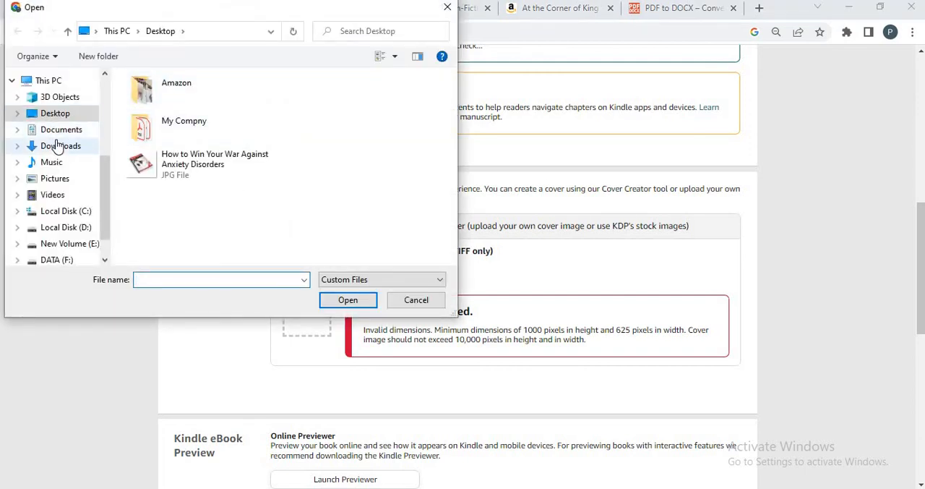
click(58, 145)
click(143, 130)
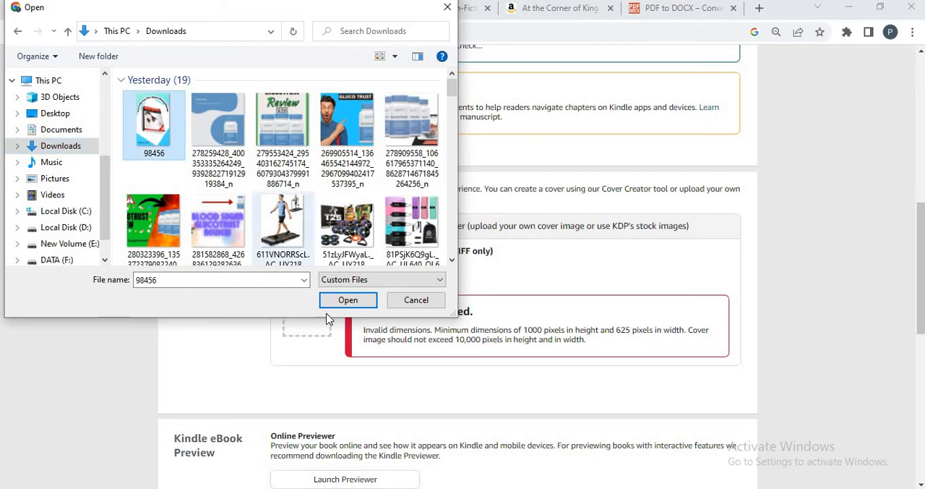
click(335, 301)
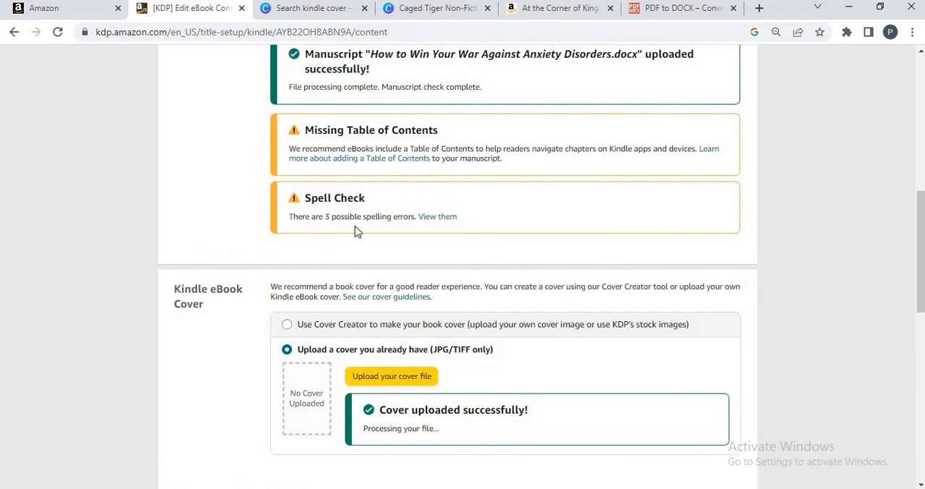
- View the manuscript's possible spelling errors, ignore all of them and return to the eBook content page
click(432, 217)
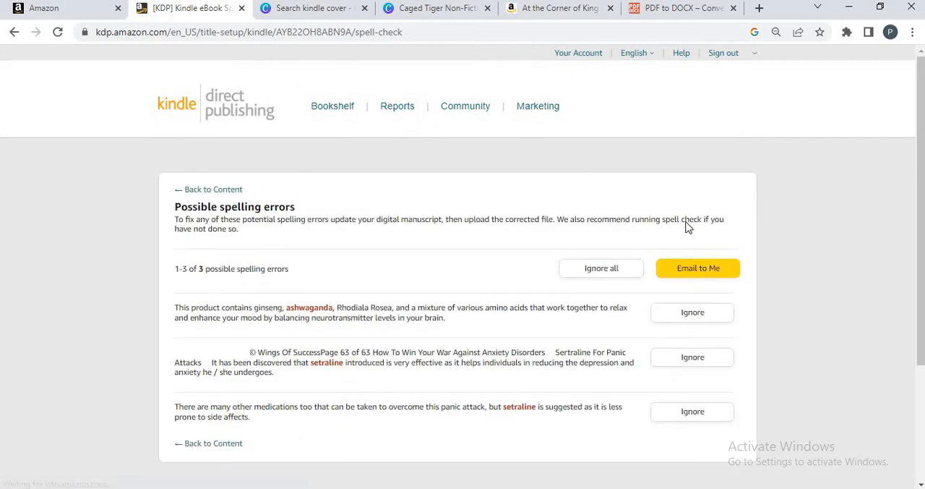
click(614, 268)
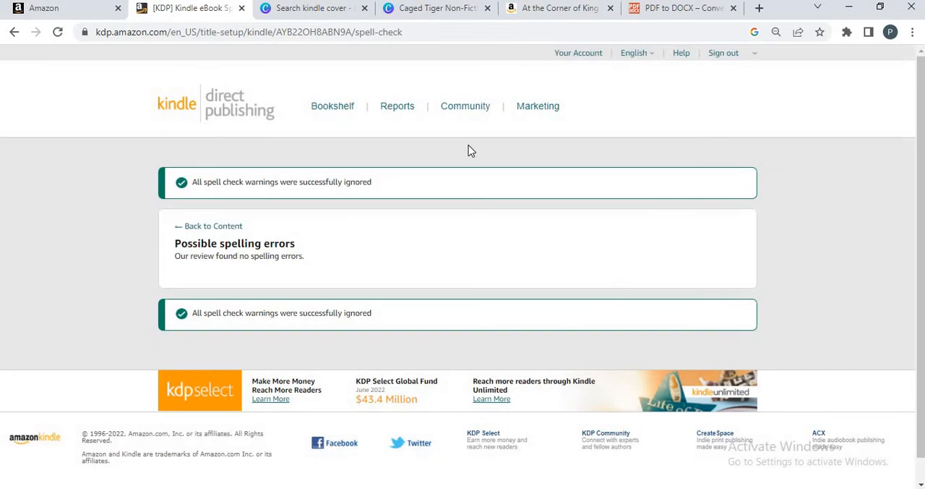
click(209, 231)
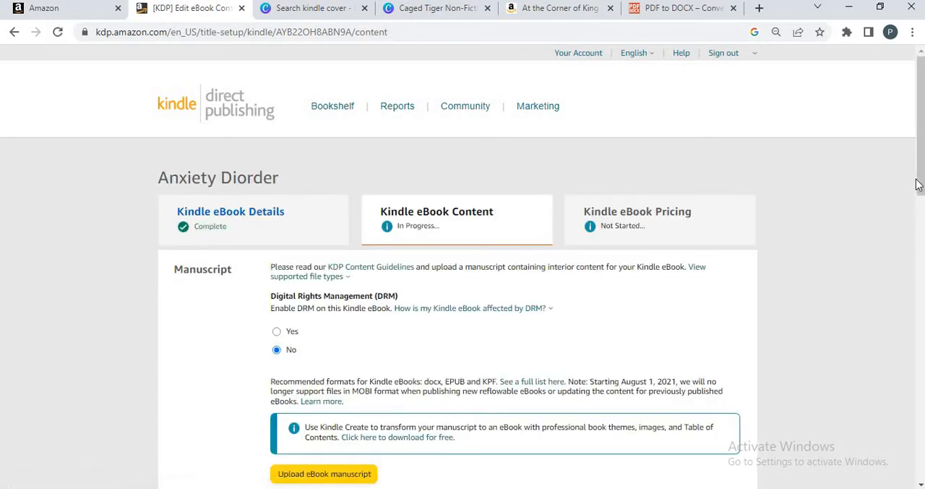
- Save the Kindle eBook content without an ISBN or publisher and continue to pricing
drag(916, 185, 913, 232)
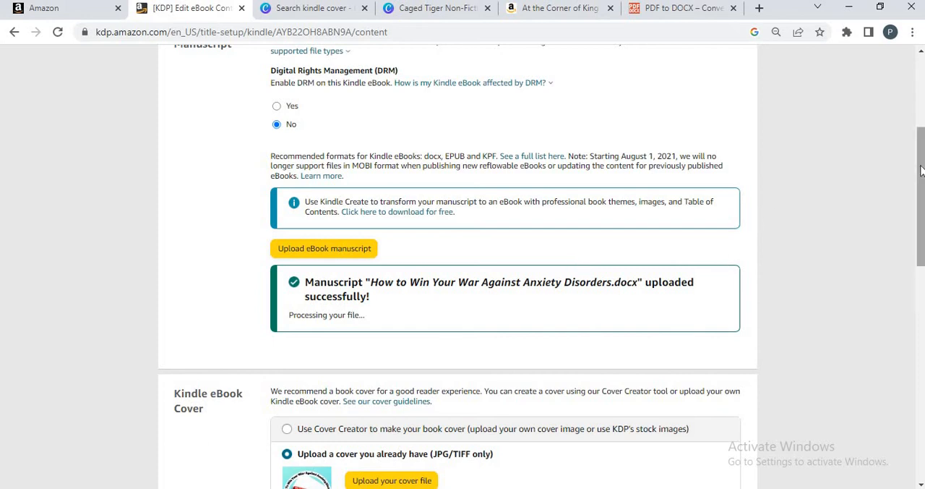
drag(922, 171, 919, 323)
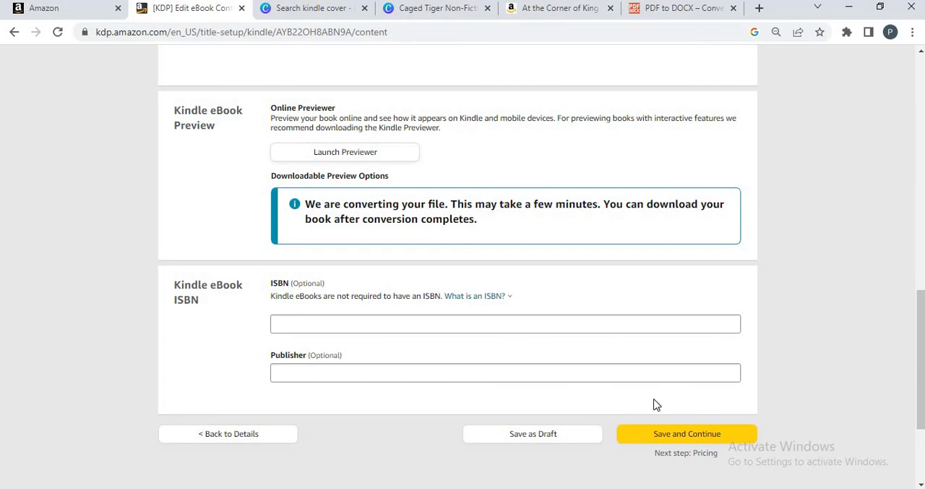
click(685, 435)
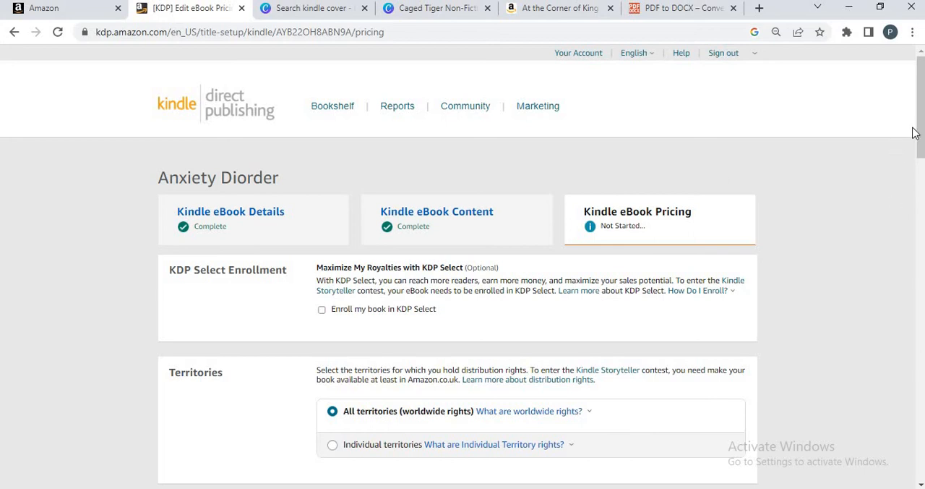
- Review the KDP Select, territories and primary marketplace options, keeping Amazon.com as the primary marketplace
drag(922, 127, 922, 153)
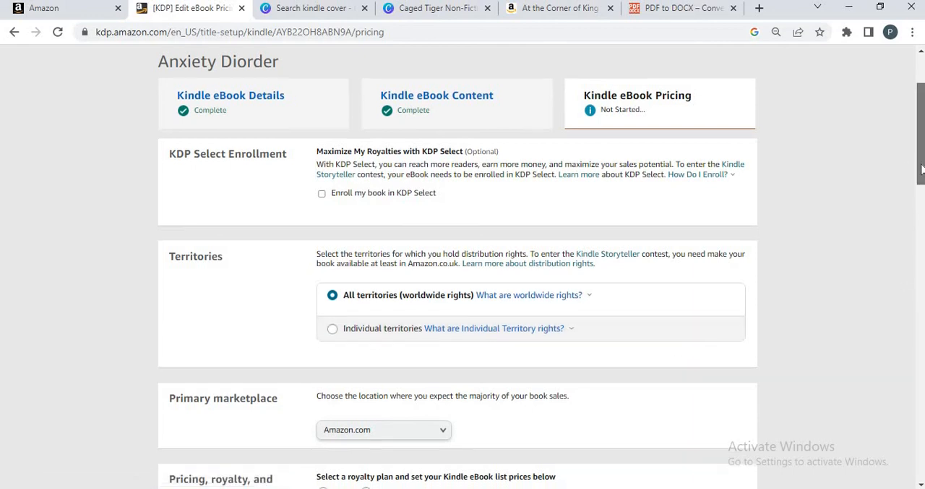
drag(923, 153, 923, 217)
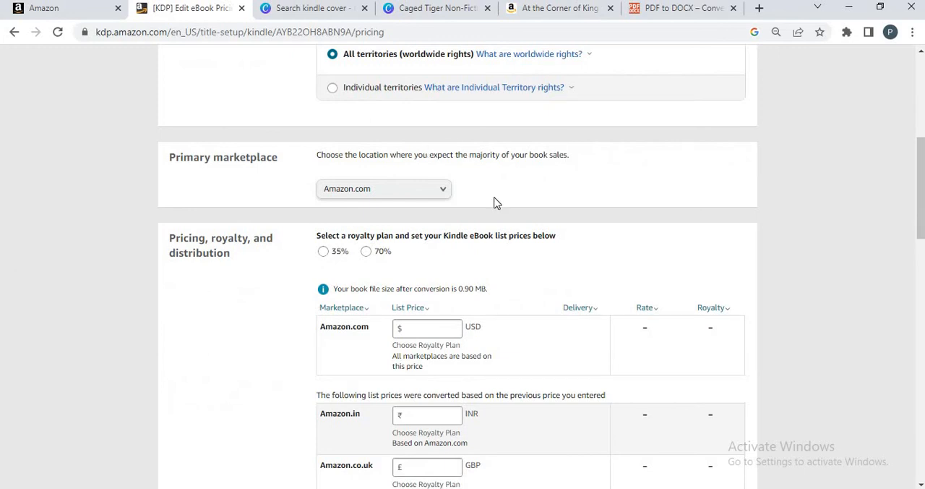
click(396, 203)
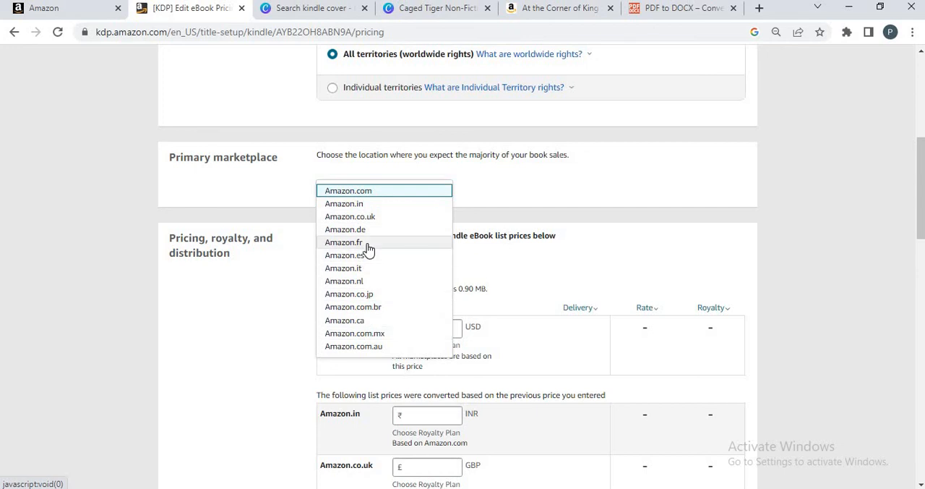
click(260, 191)
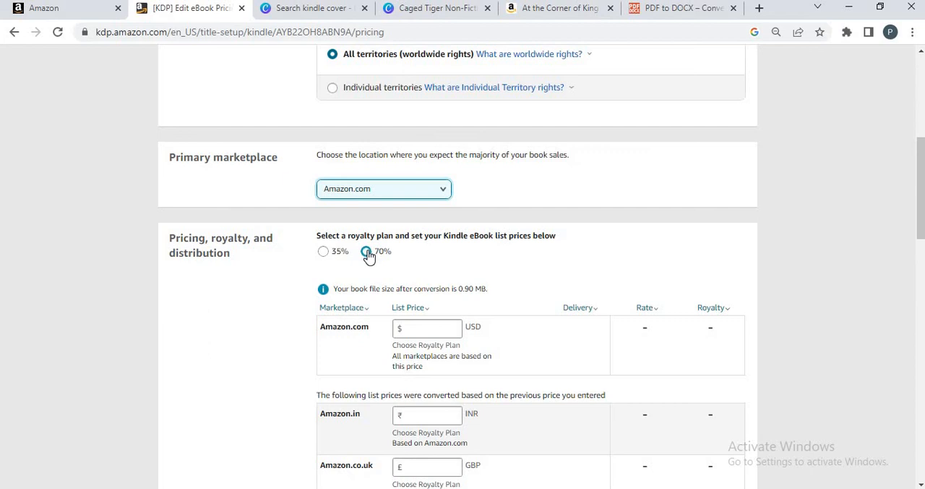
- Select the 70% royalty plan and set the Amazon.com list price to 8 USD
click(367, 253)
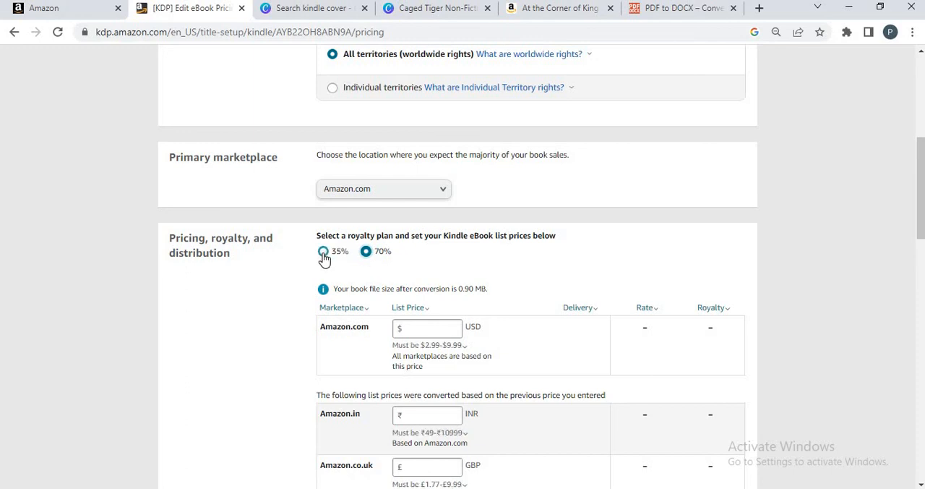
click(422, 329)
click(414, 347)
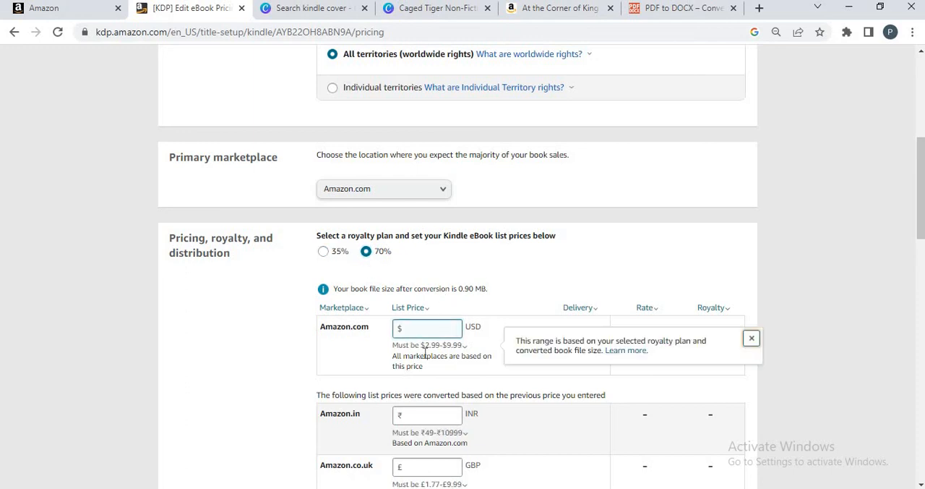
click(432, 355)
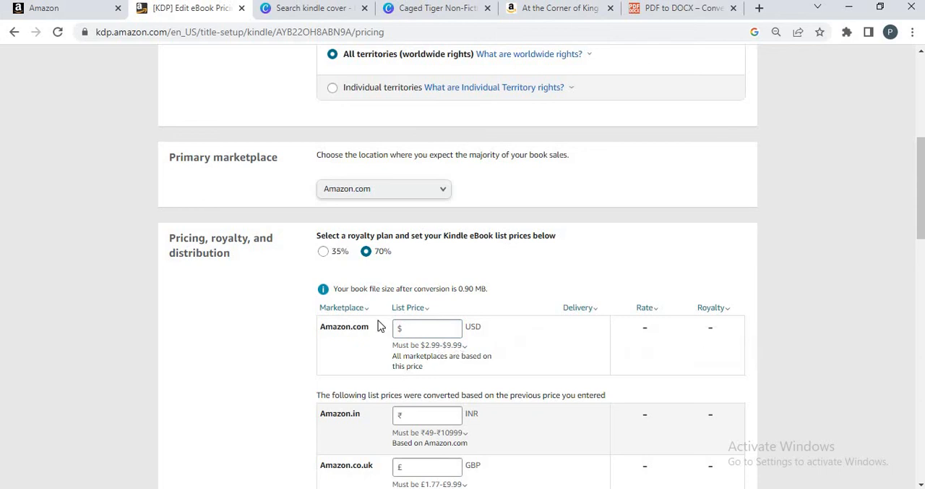
click(417, 329)
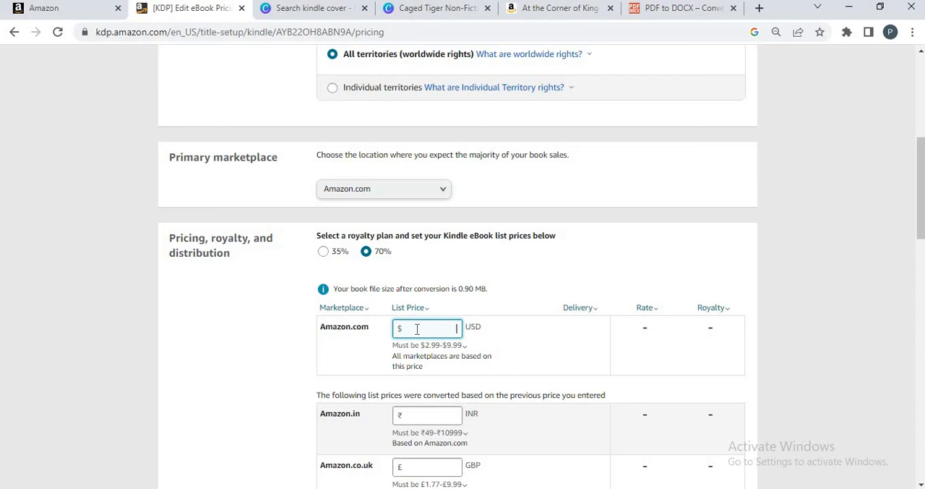
text(8)
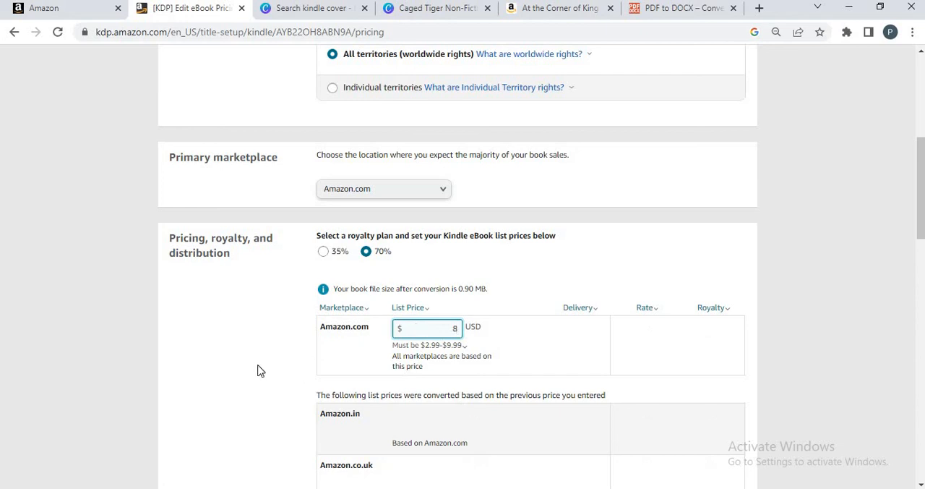
click(260, 370)
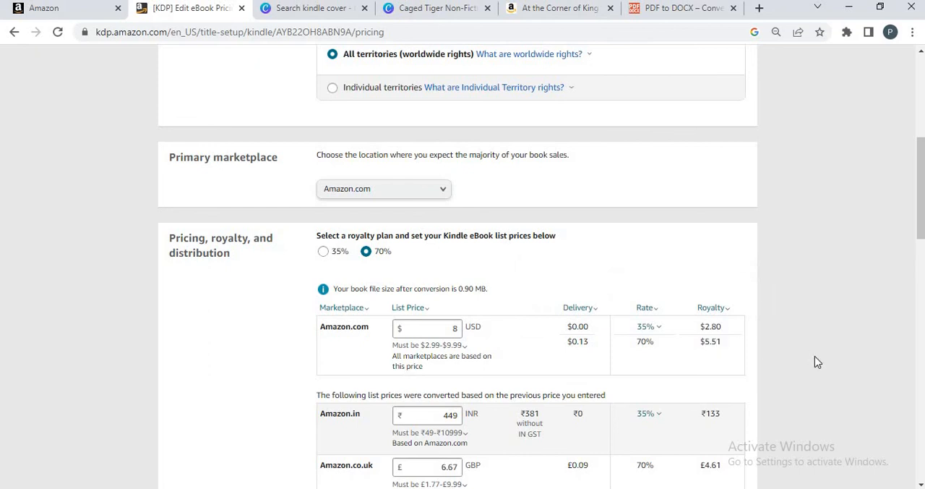
- Review the converted marketplace prices, save the eBook as a draft and view it on the Bookshelf
click(463, 343)
drag(920, 186, 920, 214)
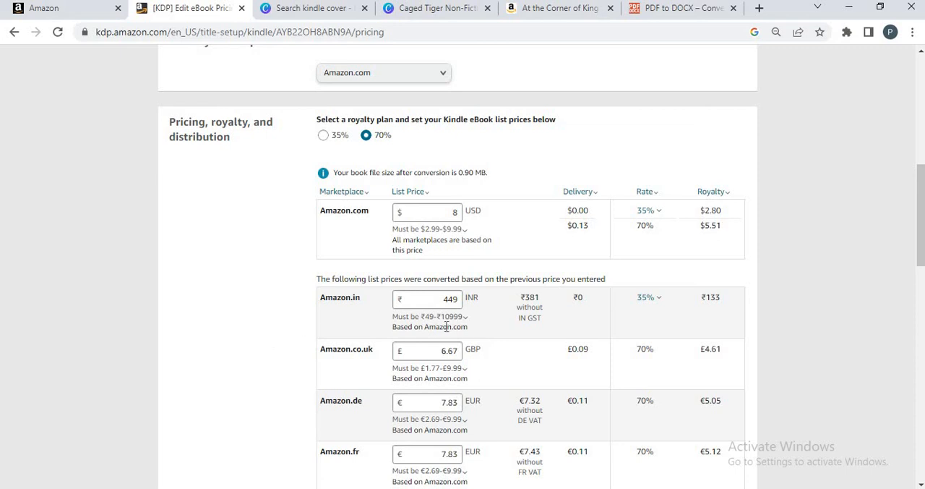
mouse_move(463, 316)
drag(919, 236, 922, 402)
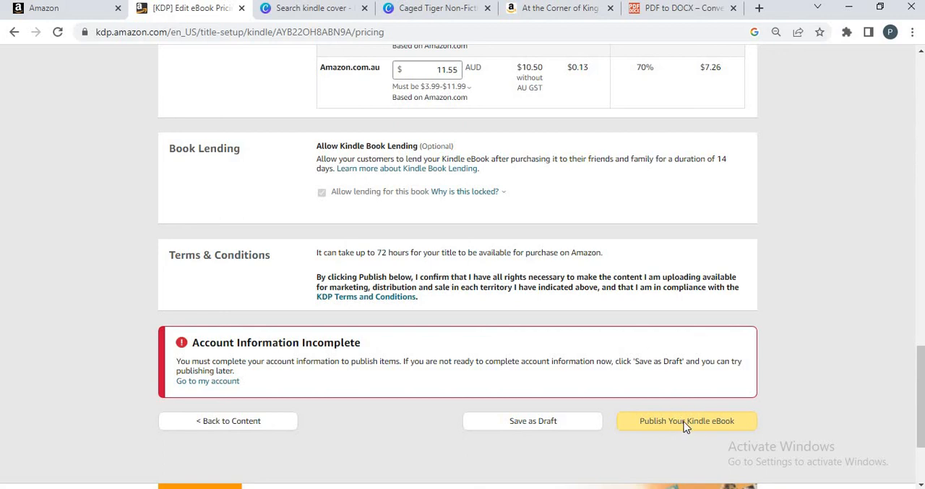
click(527, 425)
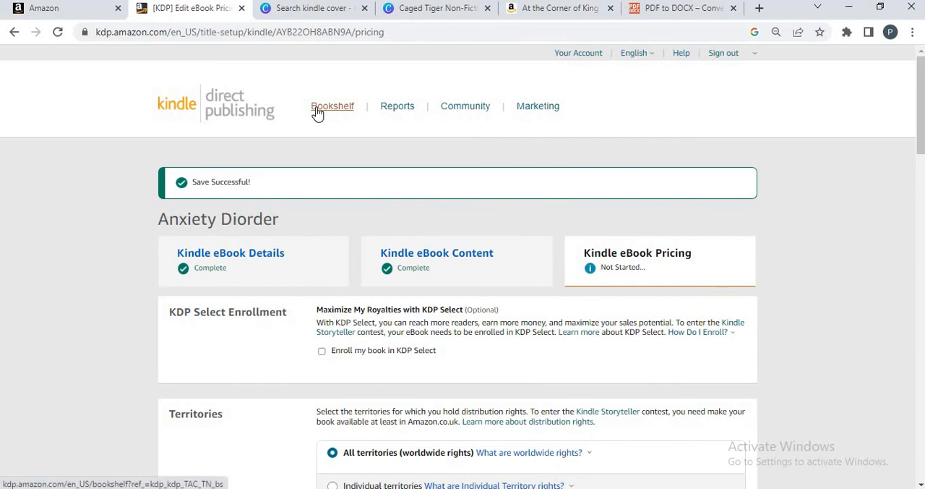
click(318, 115)
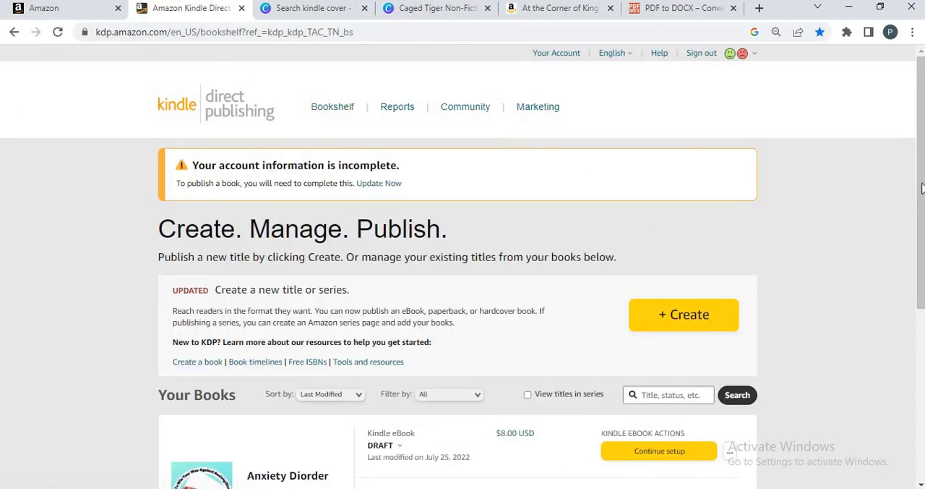
drag(920, 194, 918, 284)
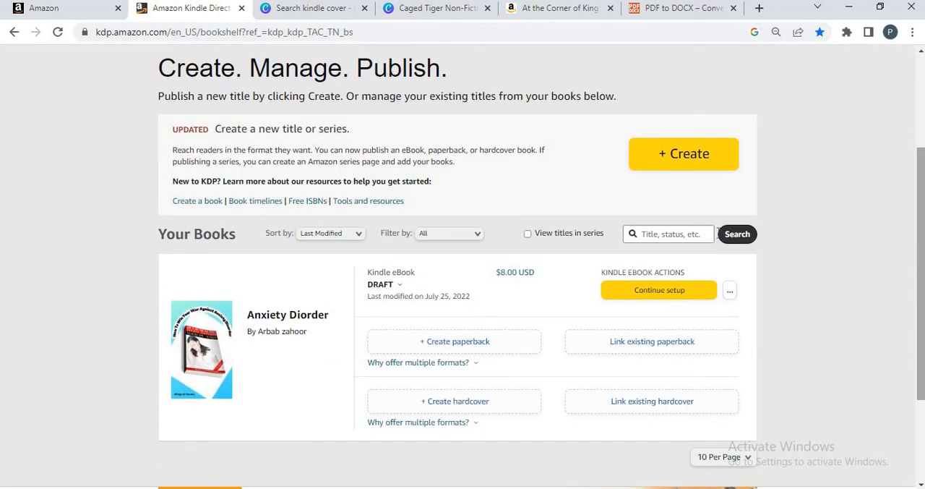